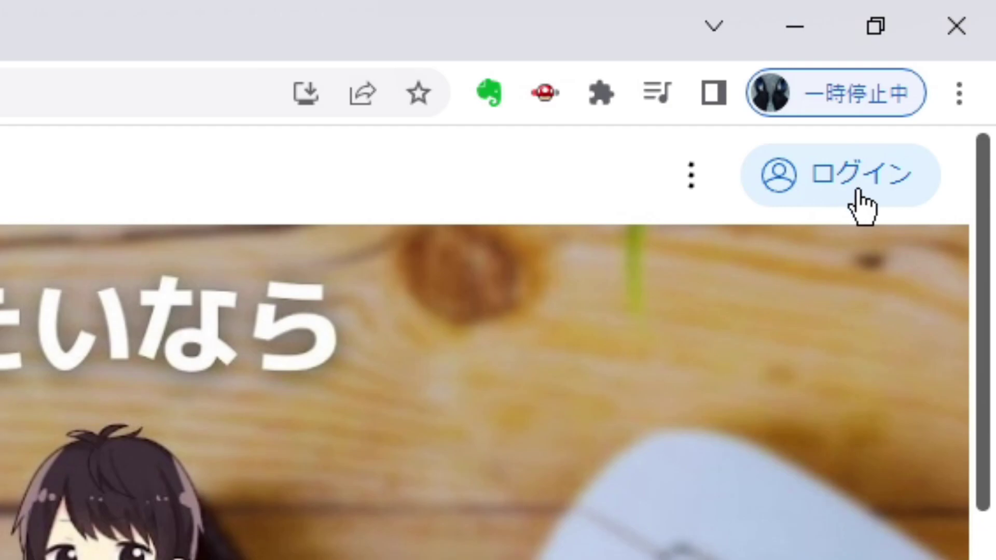
pyautogui.click(861, 205)
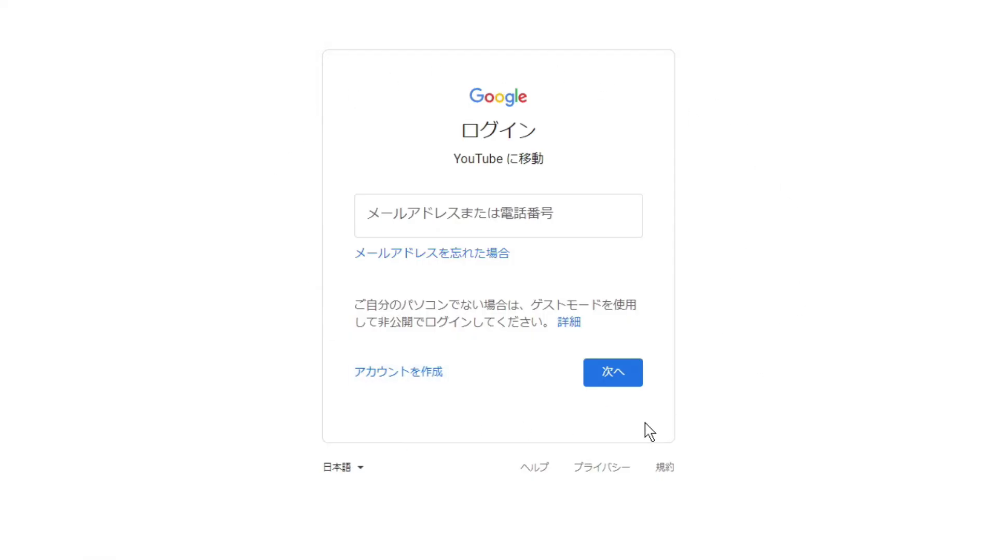
pyautogui.click(438, 380)
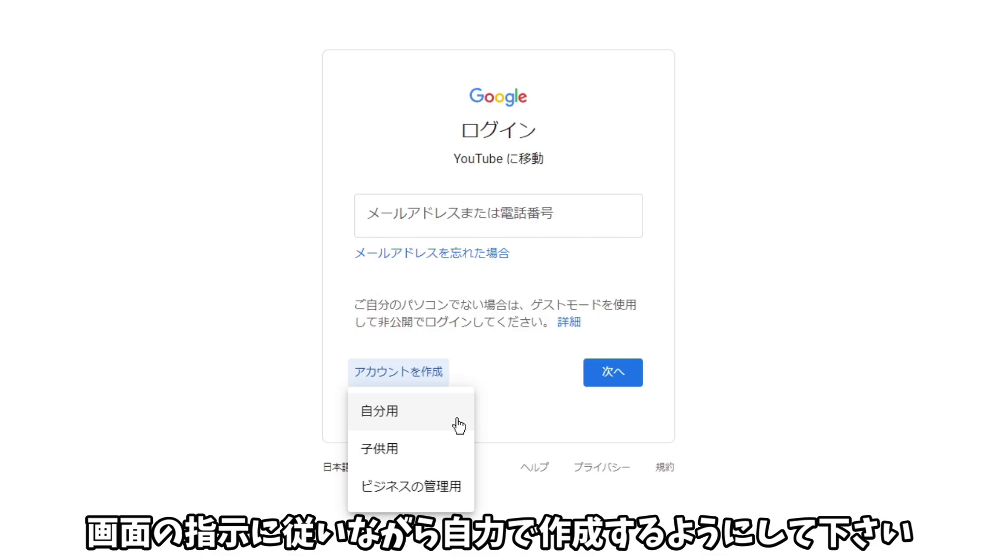
# Choose 自分用 to create a personal Google account.
pyautogui.click(458, 425)
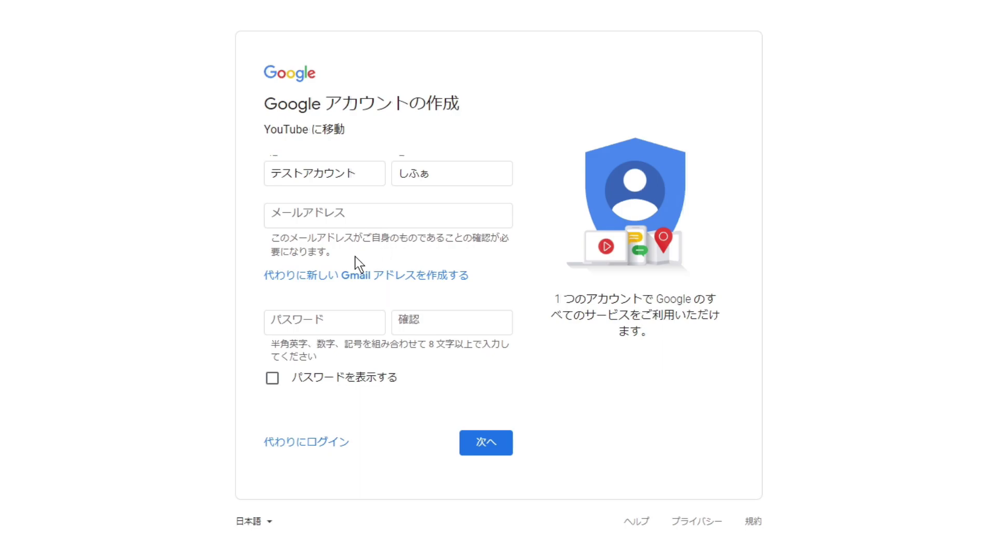
# Create a new Gmail address instead, then continue to the birthday and gender step.
pyautogui.click(464, 285)
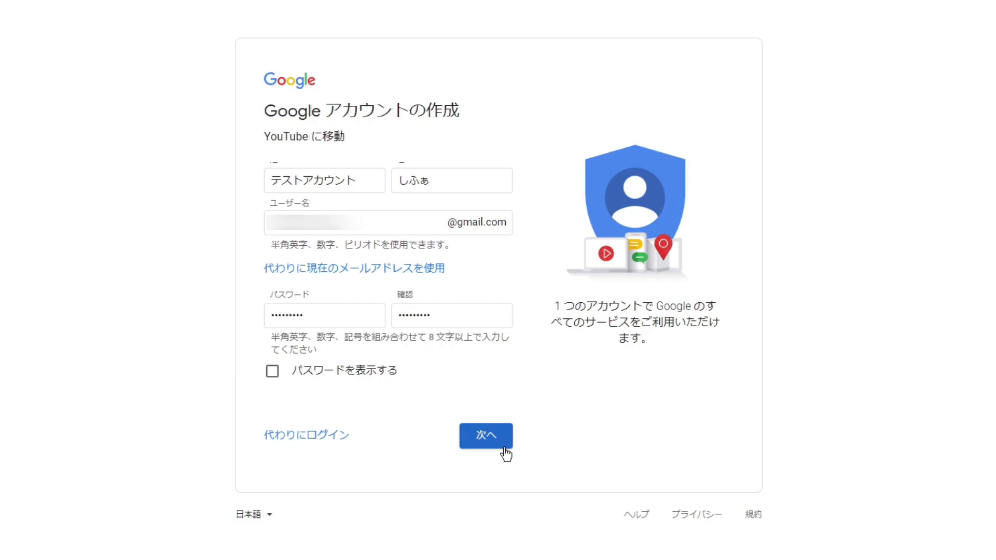
pyautogui.click(503, 448)
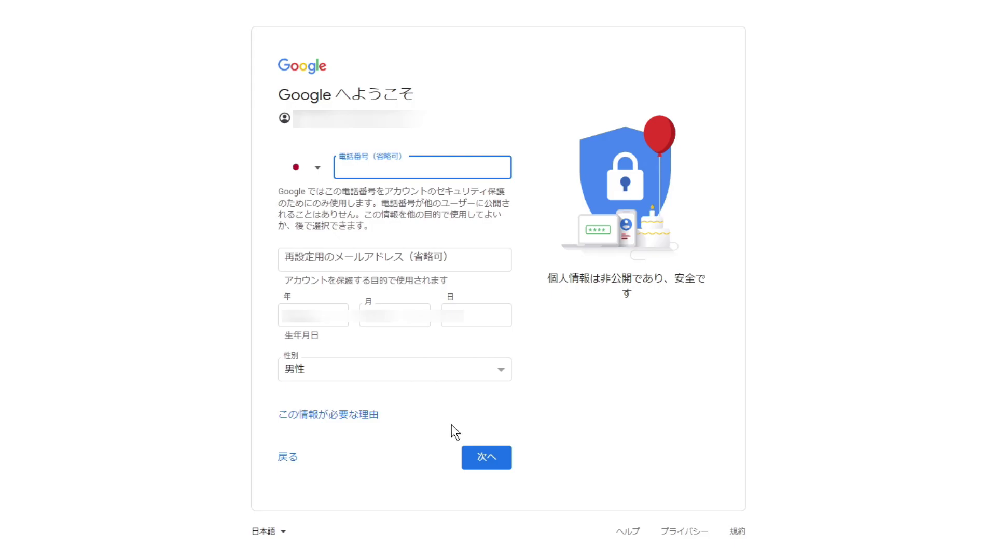
# Submit the birthday and gender details and scroll down the privacy policy page.
pyautogui.click(494, 468)
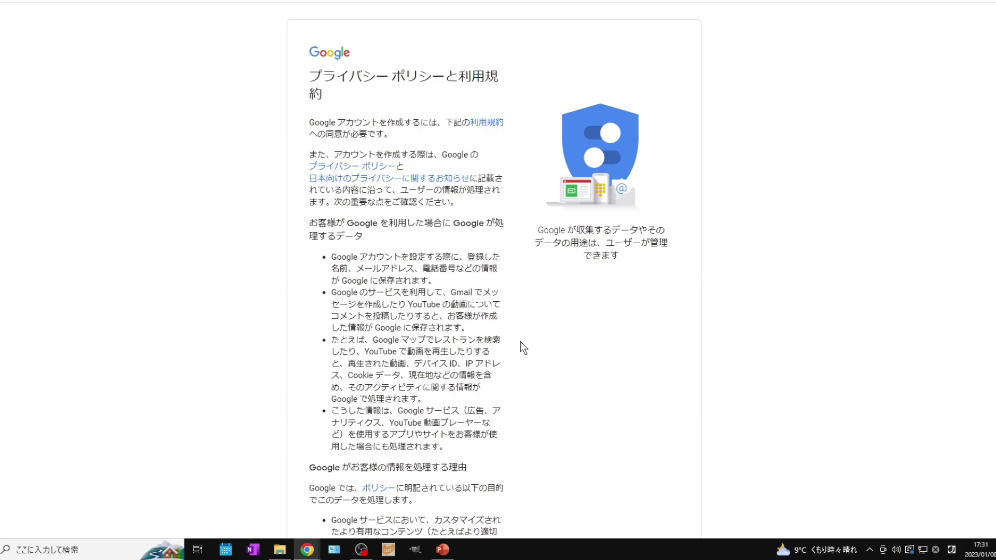
pyautogui.scroll(-10, 521, 344)
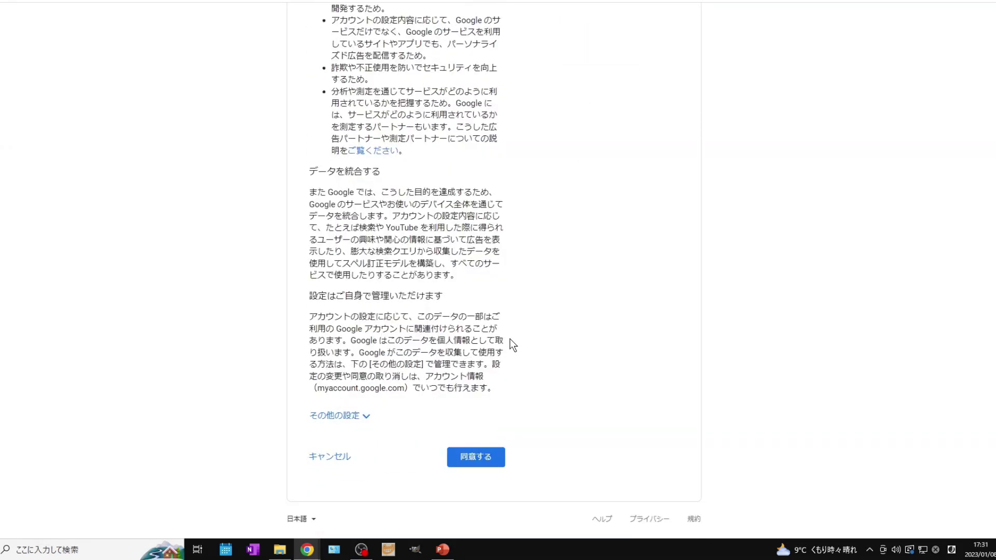
# Accept the privacy policy and terms with 同意する.
pyautogui.click(495, 466)
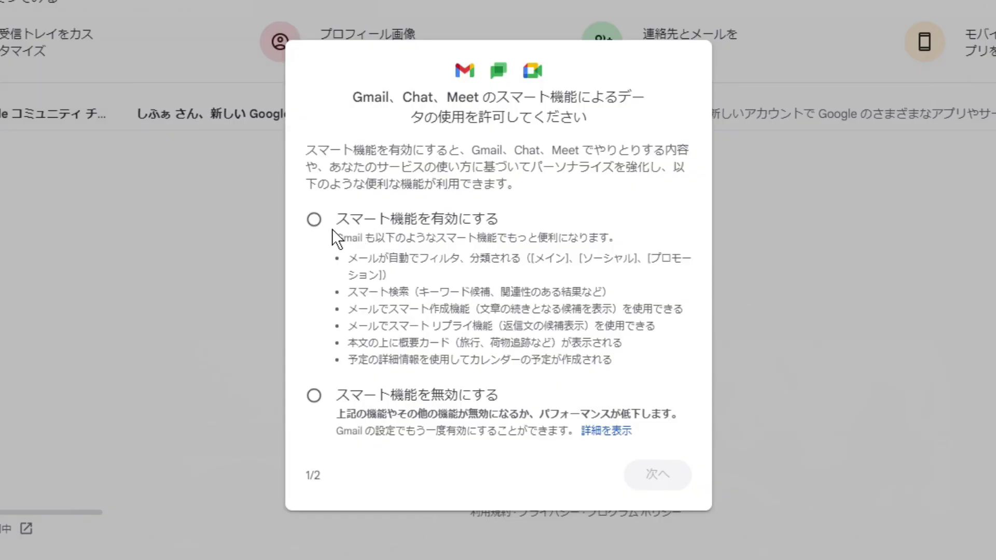
# Enable Gmail smart features and personalization of other Google services, then reload Gmail.
pyautogui.click(312, 227)
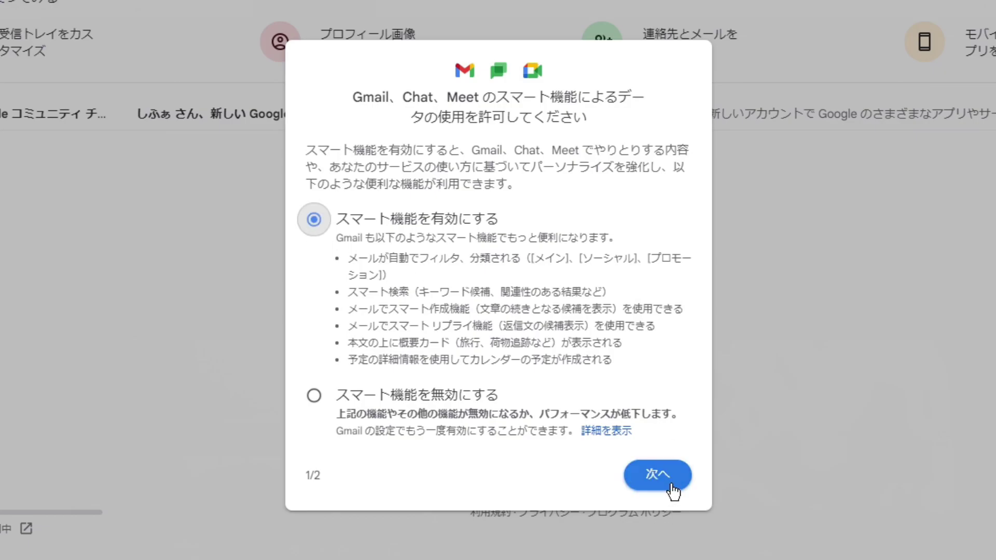
pyautogui.click(671, 485)
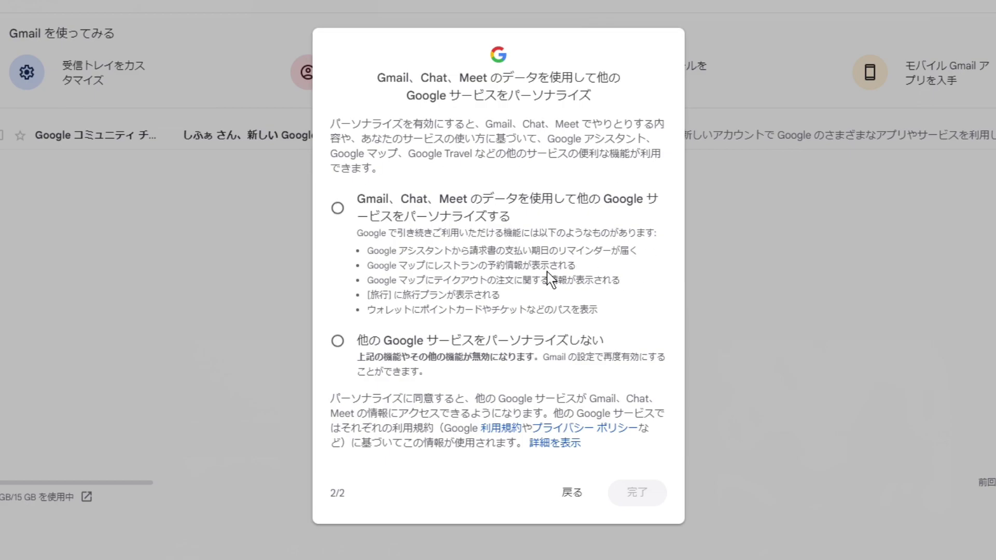
pyautogui.click(337, 210)
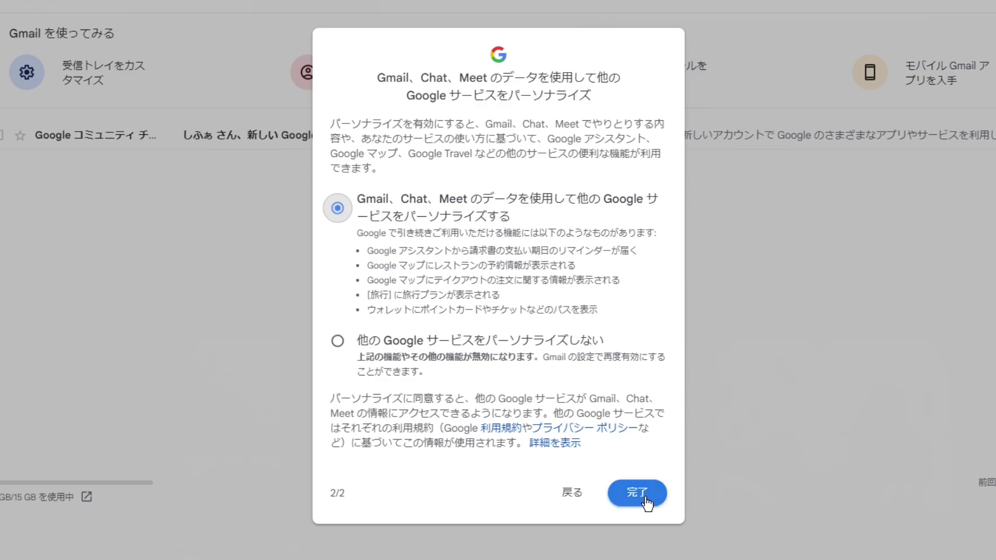
pyautogui.click(646, 502)
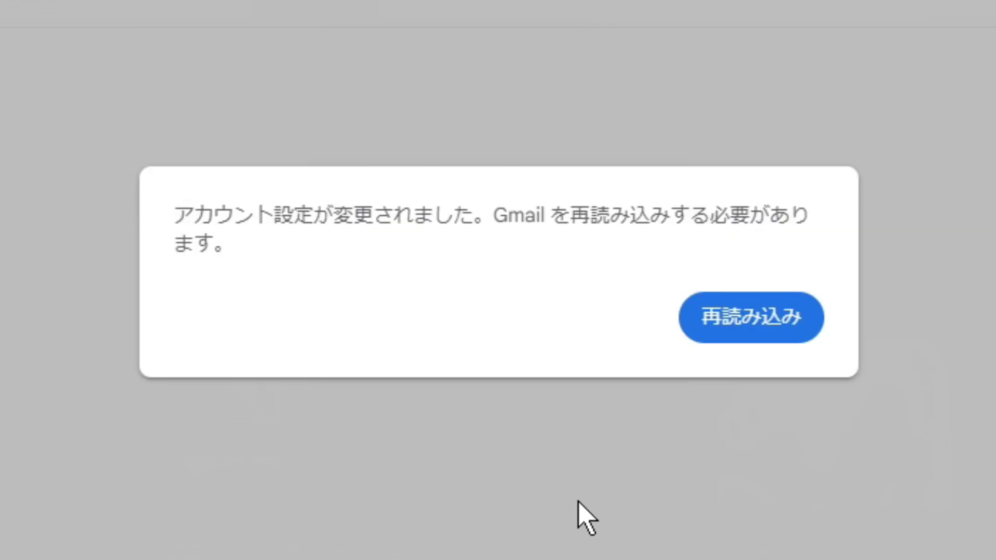
pyautogui.click(771, 334)
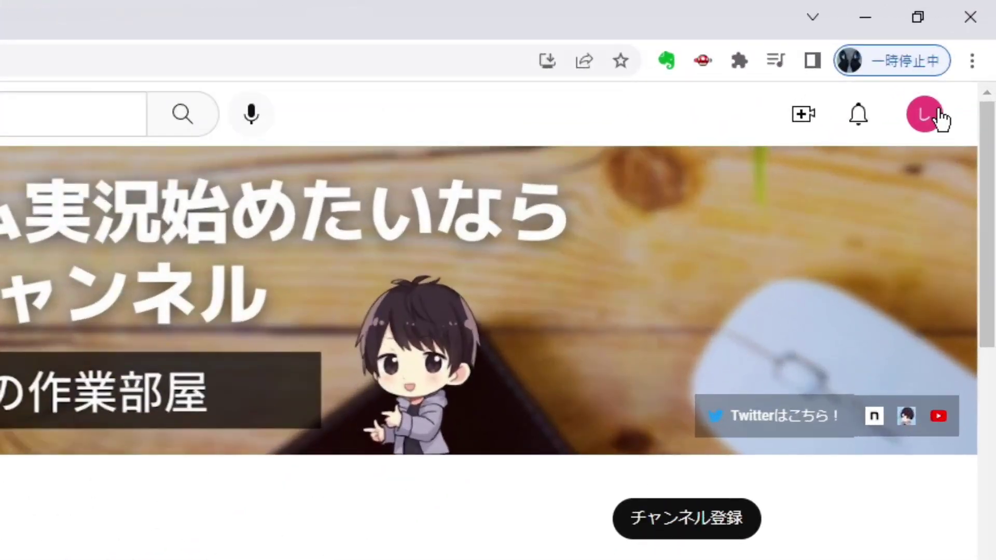
# Start a new channel from the avatar menu and name it しふぁのテストチャンネル.
pyautogui.click(939, 119)
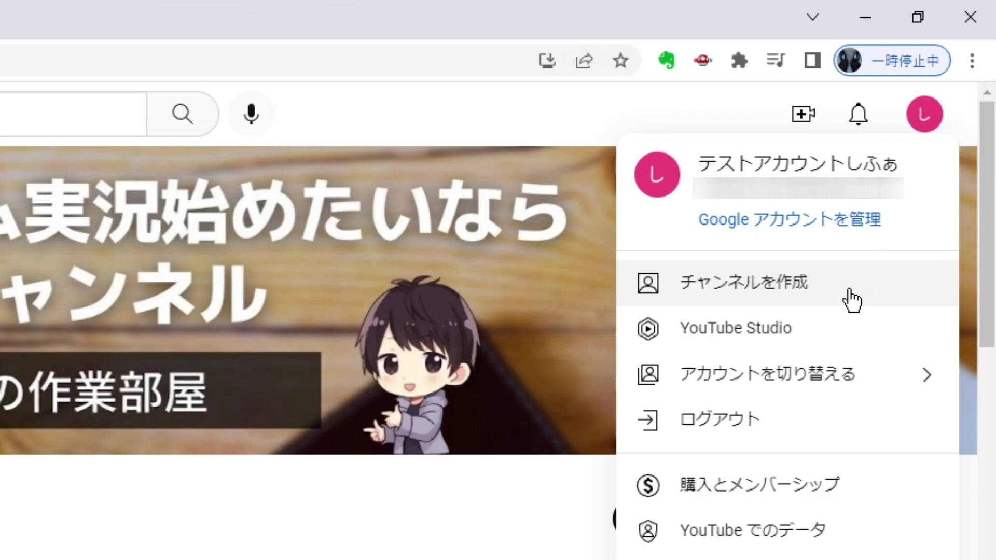
pyautogui.click(851, 300)
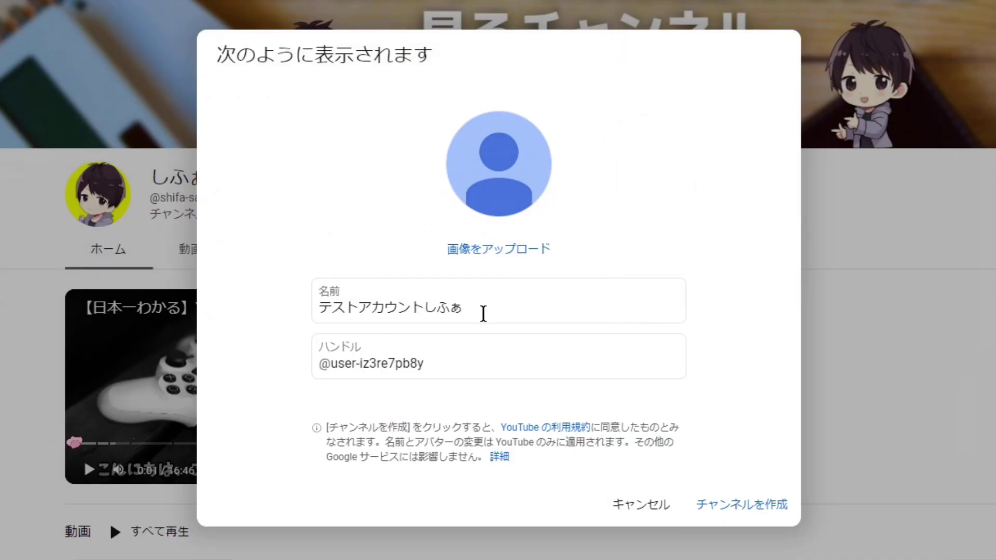
pyautogui.click(483, 313)
pyautogui.press('Home')
pyautogui.write('しふぁの')
pyautogui.press('Return')
pyautogui.press('Right')
pyautogui.press('Right')
pyautogui.press('Right')
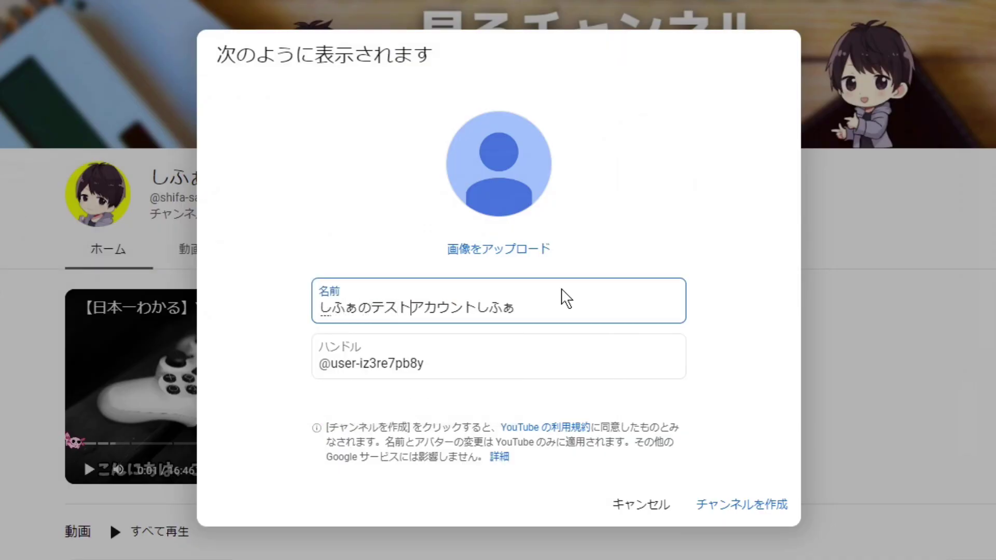
pyautogui.write('tyannneru')
pyautogui.press('space')
pyautogui.press('Return')
pyautogui.press('Delete')
pyautogui.press('Delete')
pyautogui.press('Delete')
pyautogui.press('Delete')
pyautogui.press('Delete')
pyautogui.press('Delete')
pyautogui.press('Delete')
pyautogui.press('Delete')
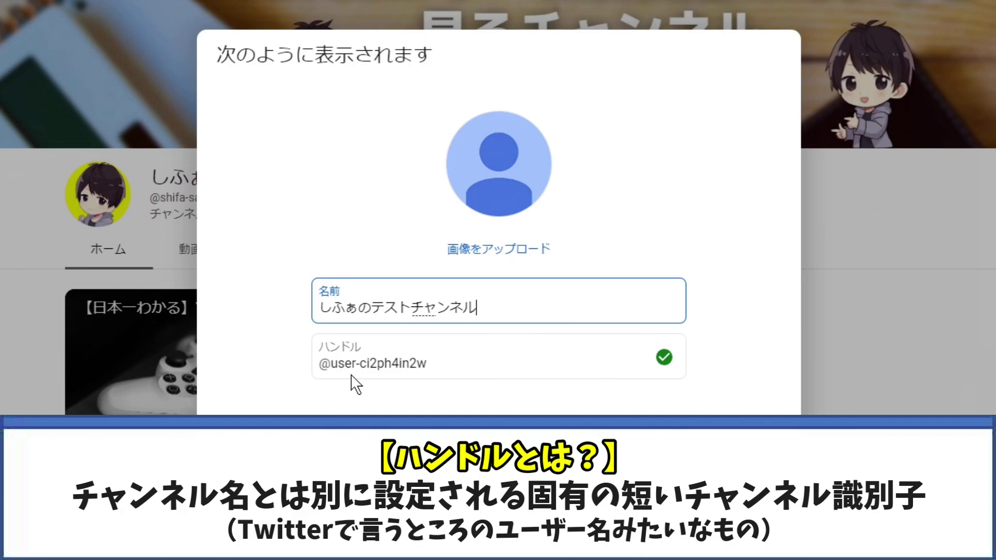
# Replace the generated handle with a custom handle and confirm it is available.
pyautogui.tripleClick(390, 369)
pyautogui.write('@sh')
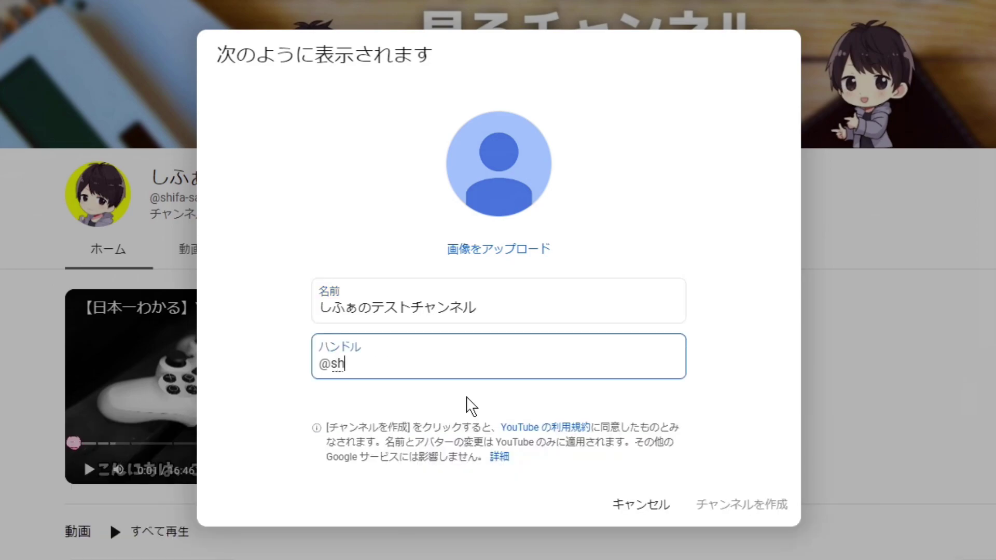
pyautogui.write('ifa-tesuto-CH')
pyautogui.click(552, 271)
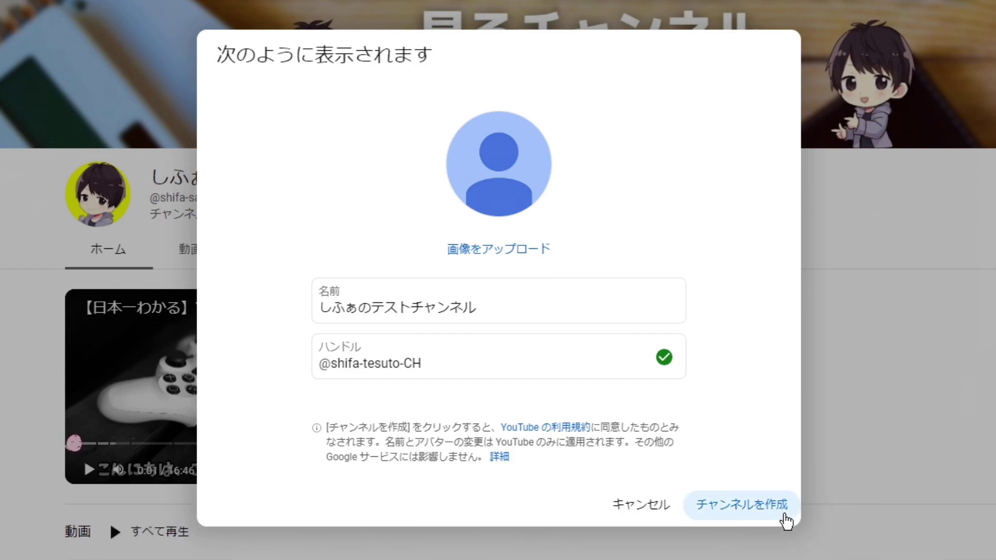
# Create the channel しふぁのテストチャンネル from the dialog.
pyautogui.click(784, 516)
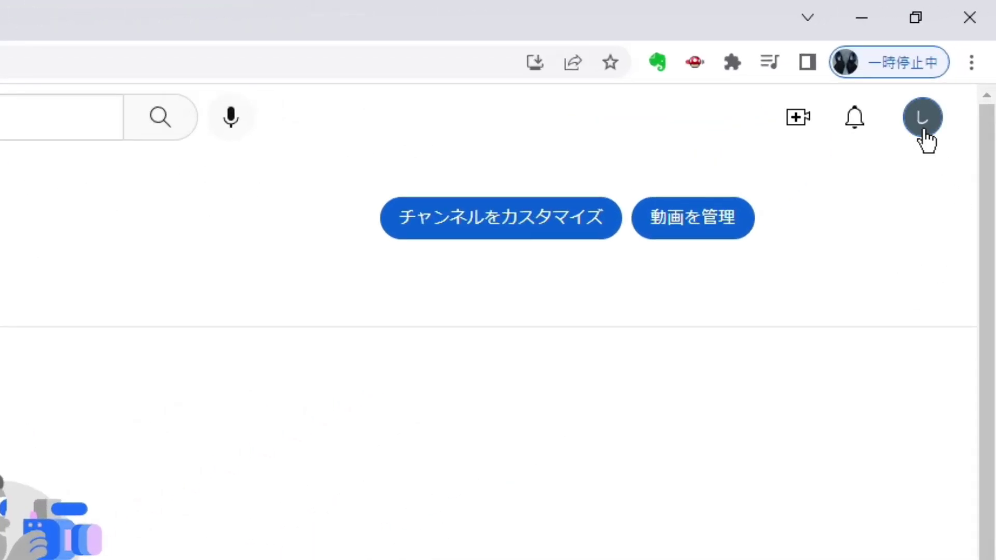
# Open the new channel in YouTube Studio and dismiss the welcome dialog with 続行.
pyautogui.click(923, 133)
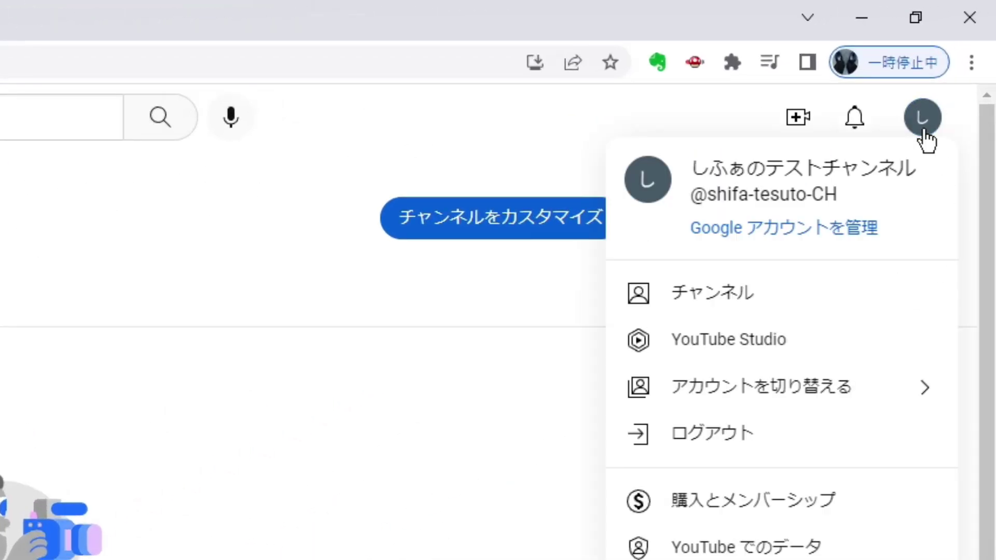
pyautogui.click(830, 346)
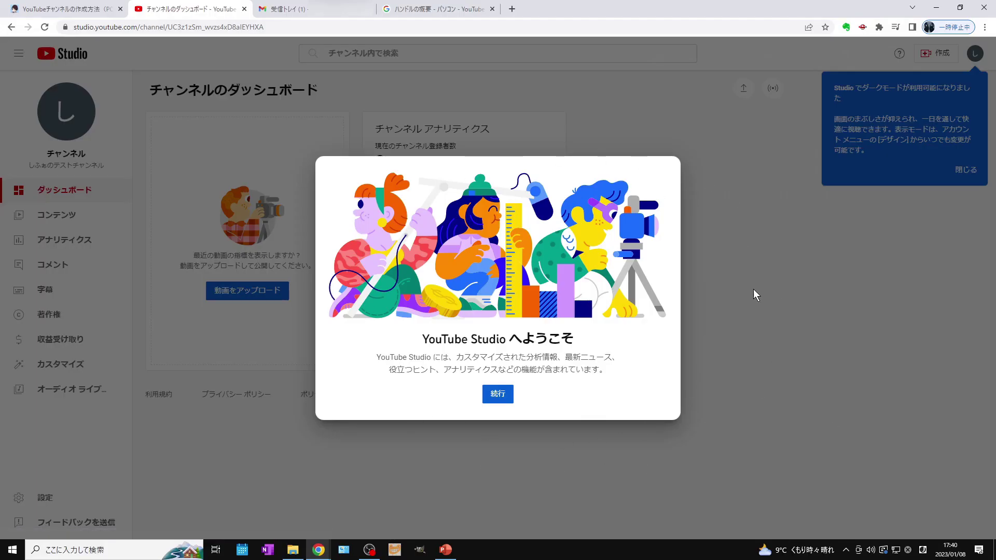
pyautogui.click(512, 403)
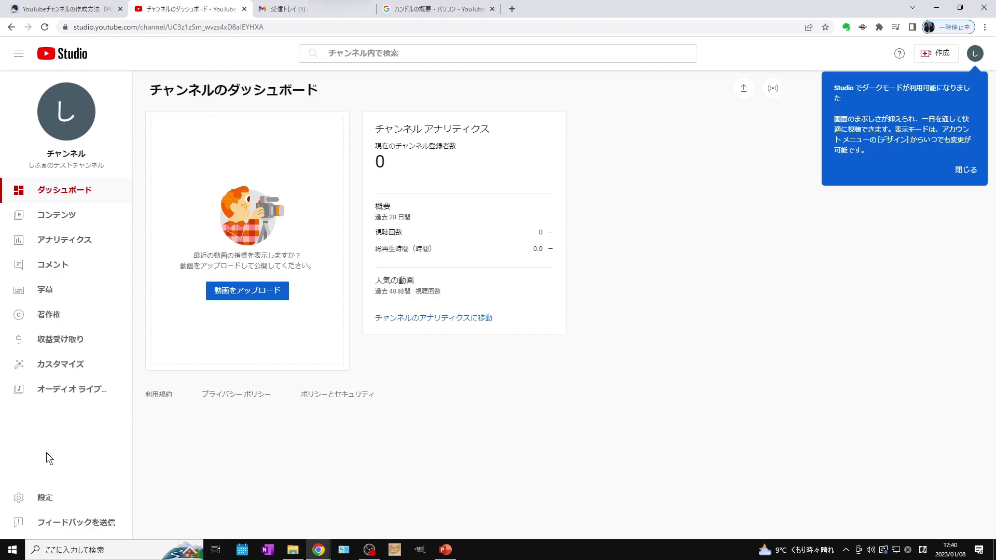
# Set the default currency to JPY - 日本円 in Studio settings.
pyautogui.click(56, 501)
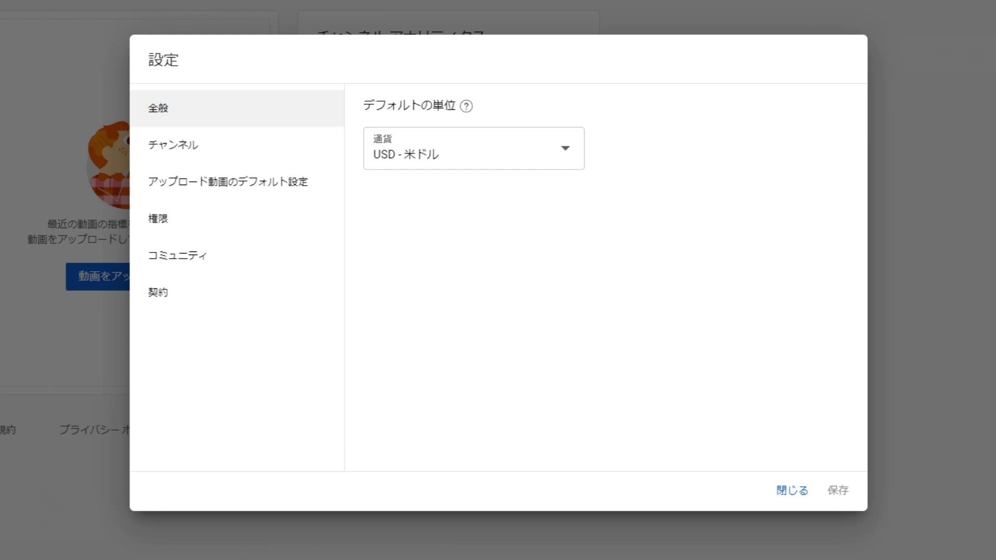
pyautogui.click(532, 161)
pyautogui.scroll(15, 532, 312)
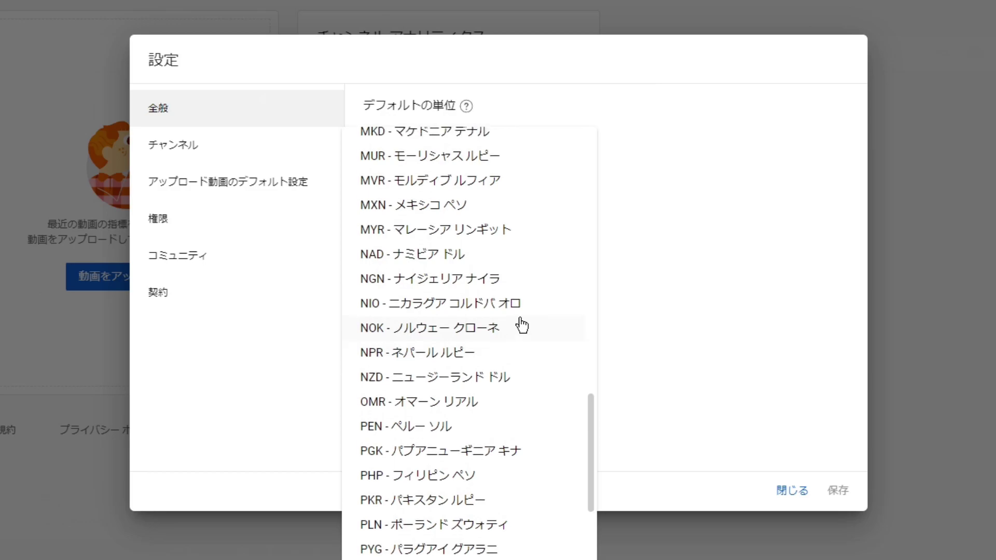
pyautogui.scroll(1, 521, 332)
pyautogui.click(484, 275)
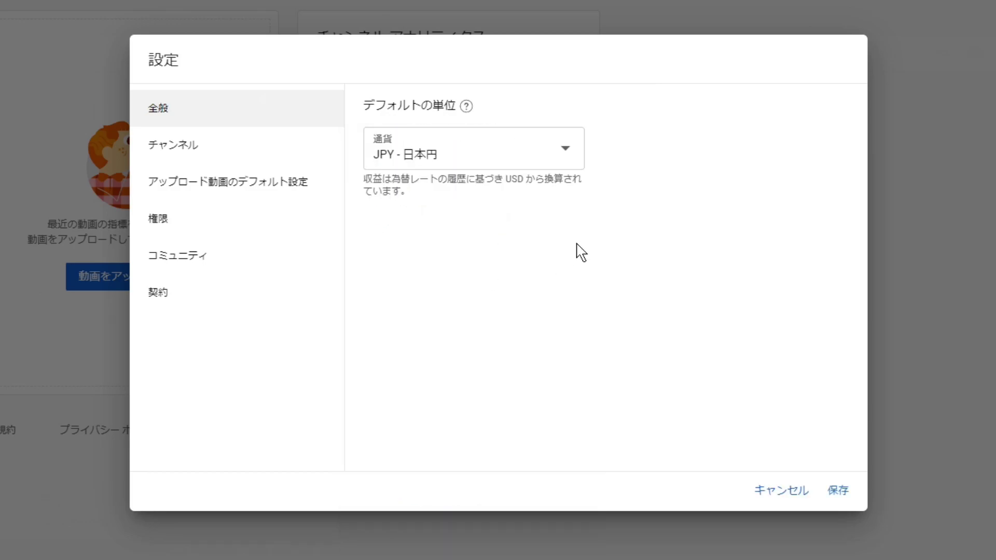
# Set the channel's country of residence to 日本.
pyautogui.click(250, 156)
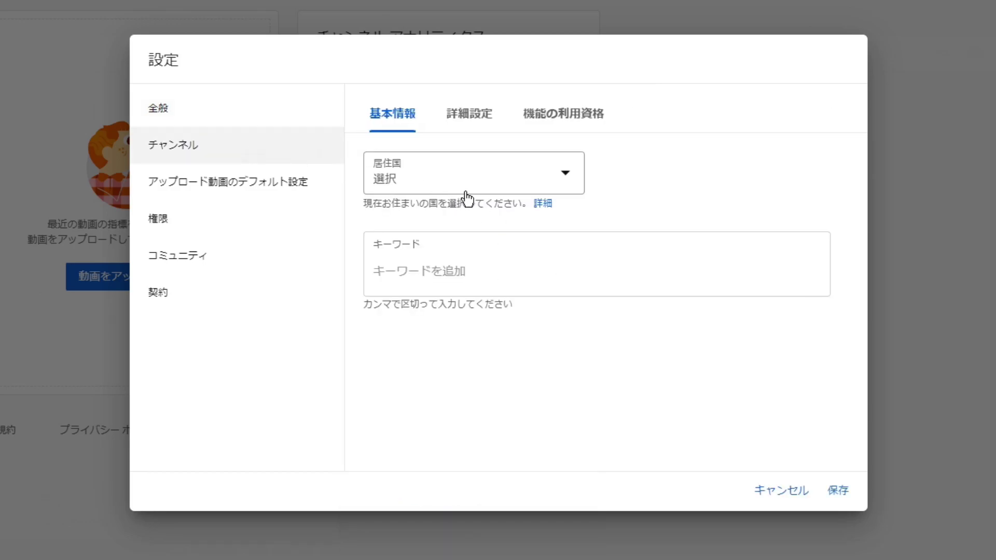
pyautogui.click(524, 179)
pyautogui.scroll(-15, 471, 301)
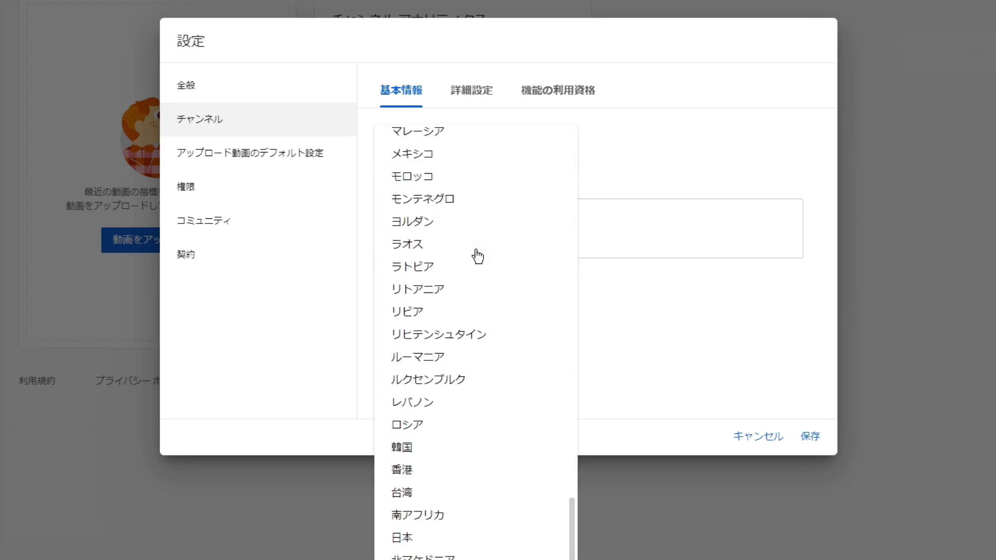
pyautogui.click(420, 538)
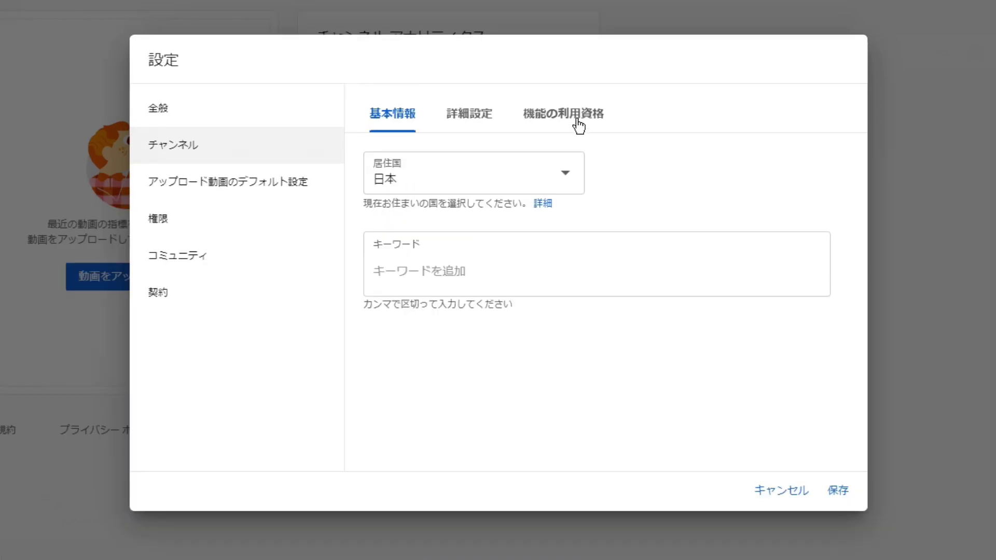
# Open the 機能の利用資格 tab and expand 2. 中級者向け機能 to see its phone-verification requirement.
pyautogui.click(578, 125)
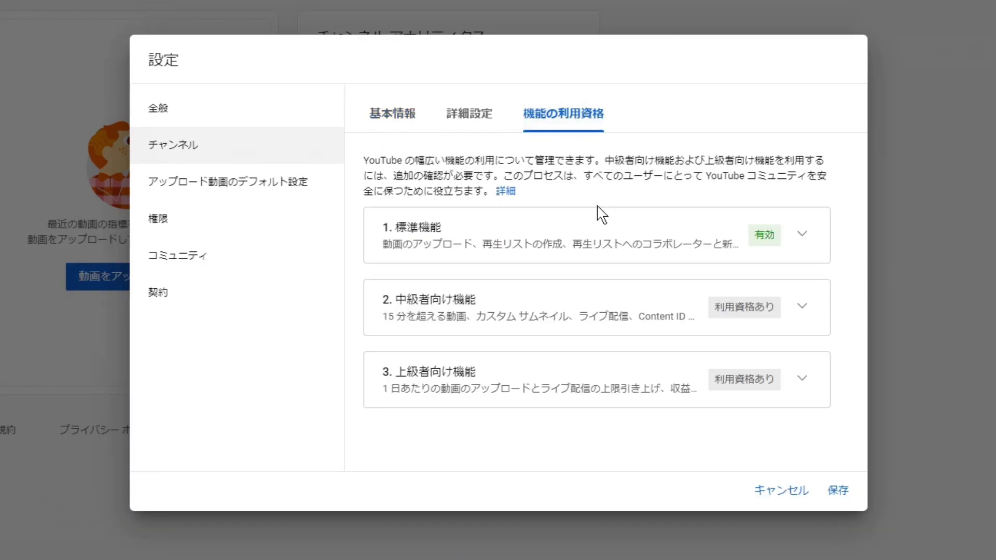
pyautogui.click(808, 311)
pyautogui.scroll(-1, 811, 314)
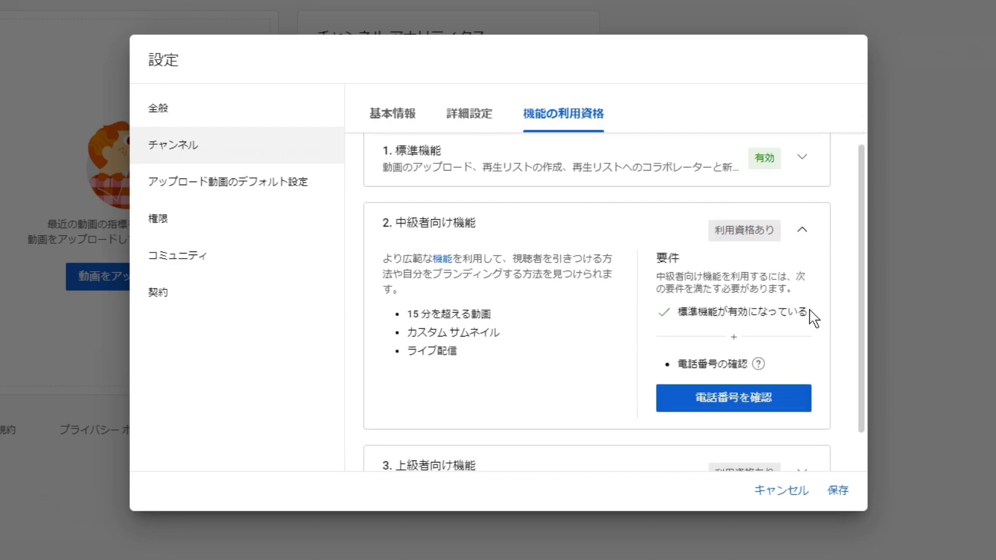
# Start phone verification with SMS and 日本 selected, and enter the channel's phone number.
pyautogui.click(798, 413)
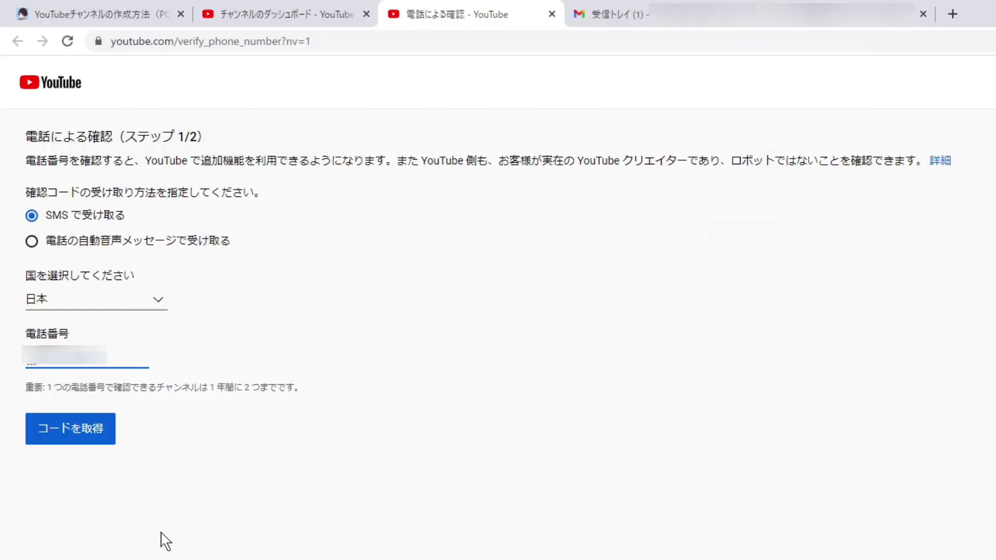
pyautogui.click(232, 410)
# Request the SMS code, enter the six-digit verification code, and submit it.
pyautogui.click(101, 440)
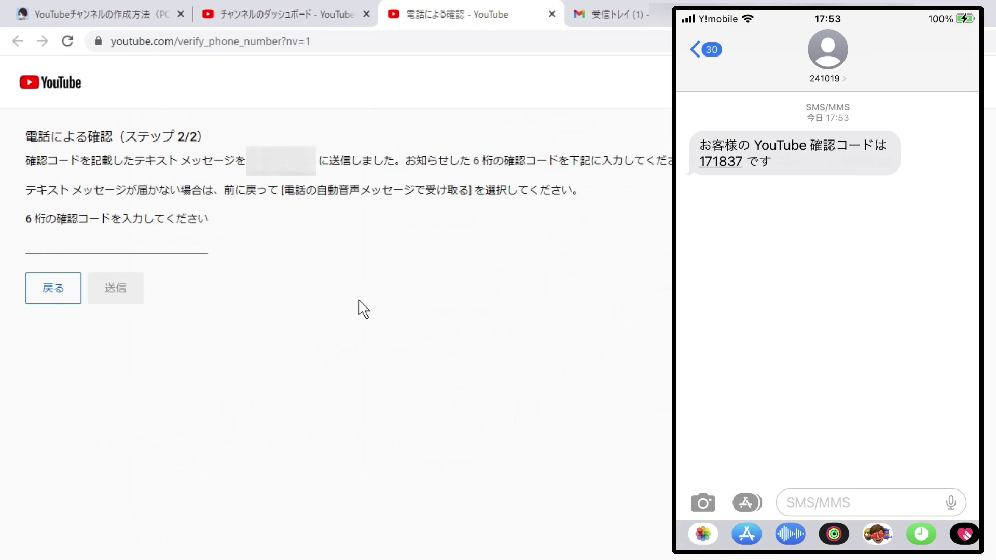
pyautogui.click(151, 248)
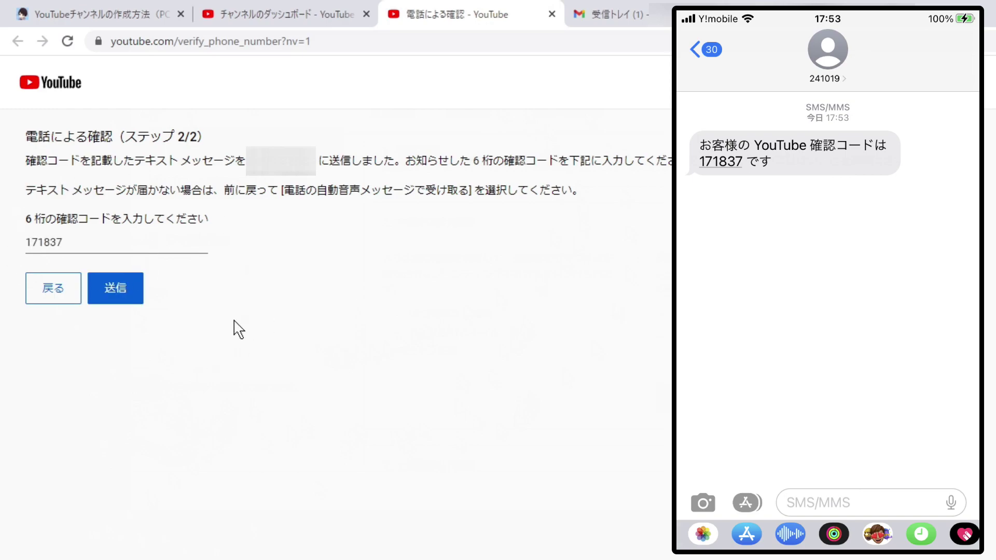
pyautogui.click(125, 306)
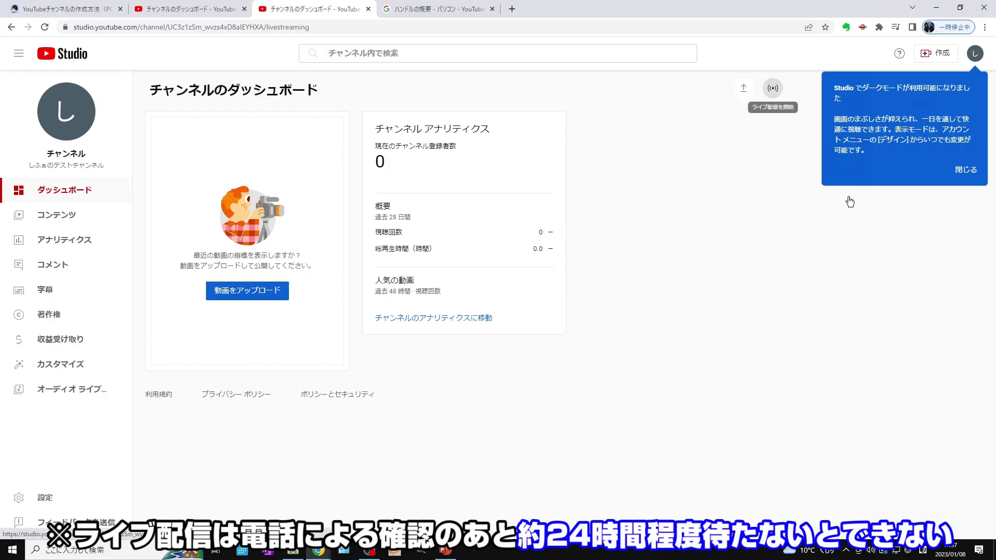
# Open the live streaming page from the dashboard's ライブ配信を開始 icon.
pyautogui.click(774, 87)
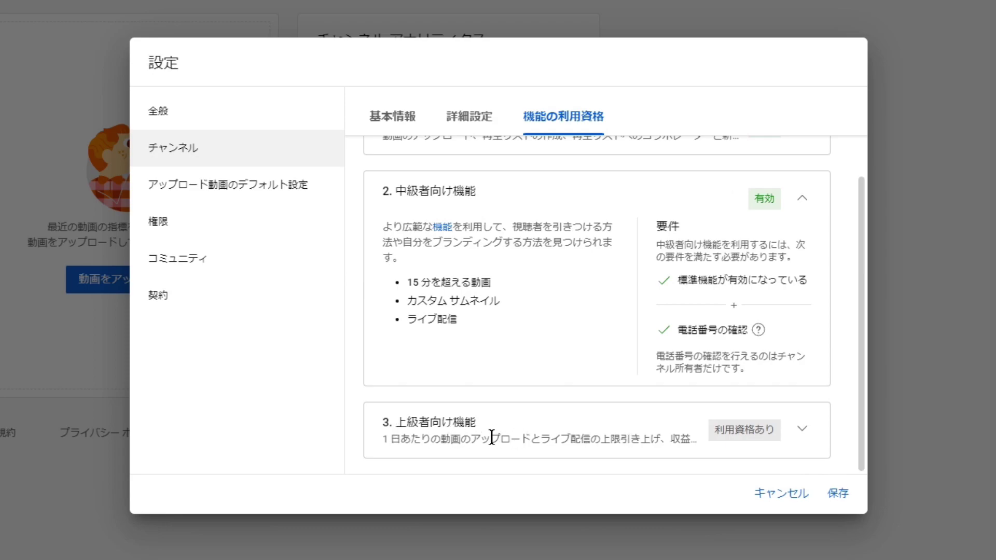
# Expand 3. 上級者向け機能 and choose 機能を利用する to unlock advanced features.
pyautogui.click(803, 430)
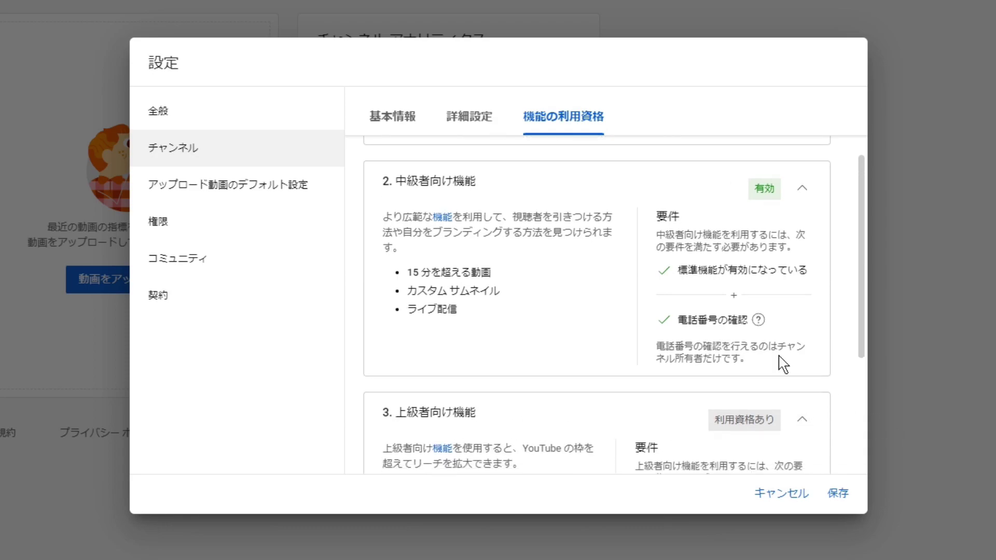
pyautogui.scroll(-4, 768, 332)
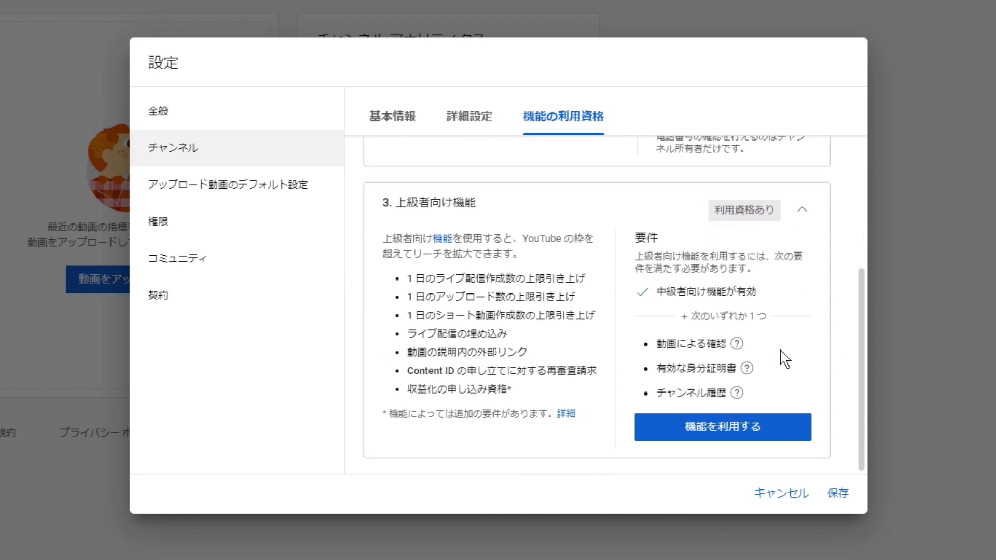
pyautogui.click(786, 435)
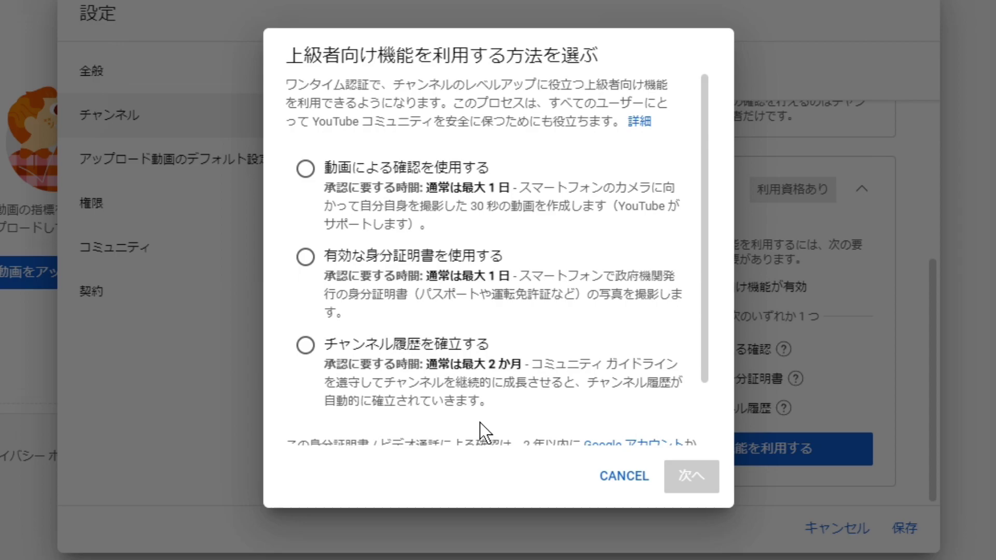
# Choose verification with a valid ID, continue, and switch to scanning a QR code instead.
pyautogui.click(306, 262)
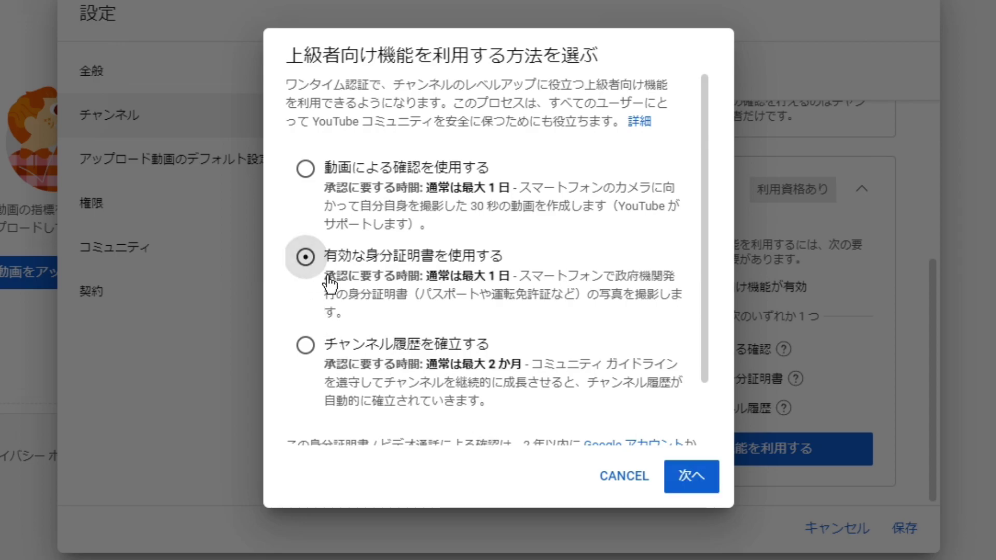
pyautogui.scroll(-2, 575, 413)
pyautogui.scroll(2, 575, 413)
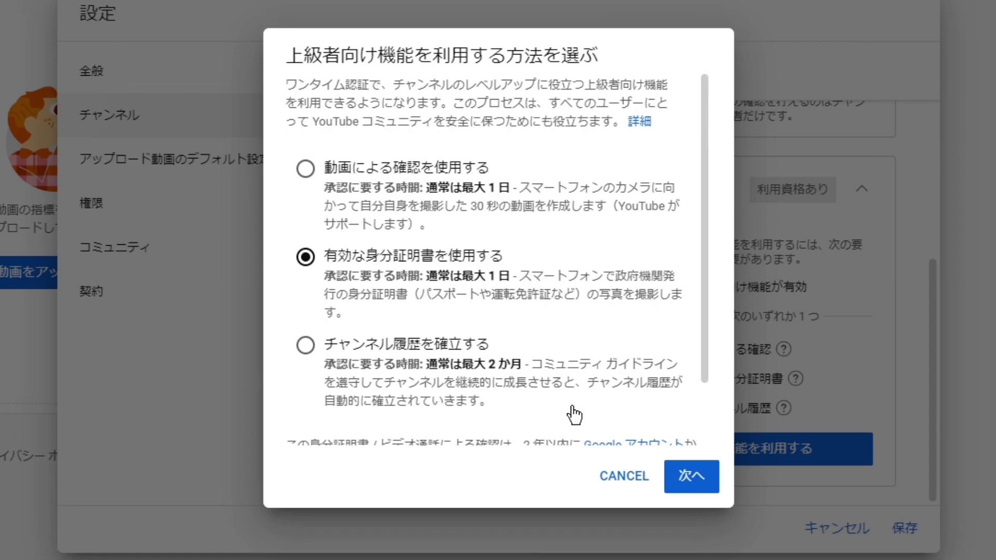
pyautogui.click(692, 476)
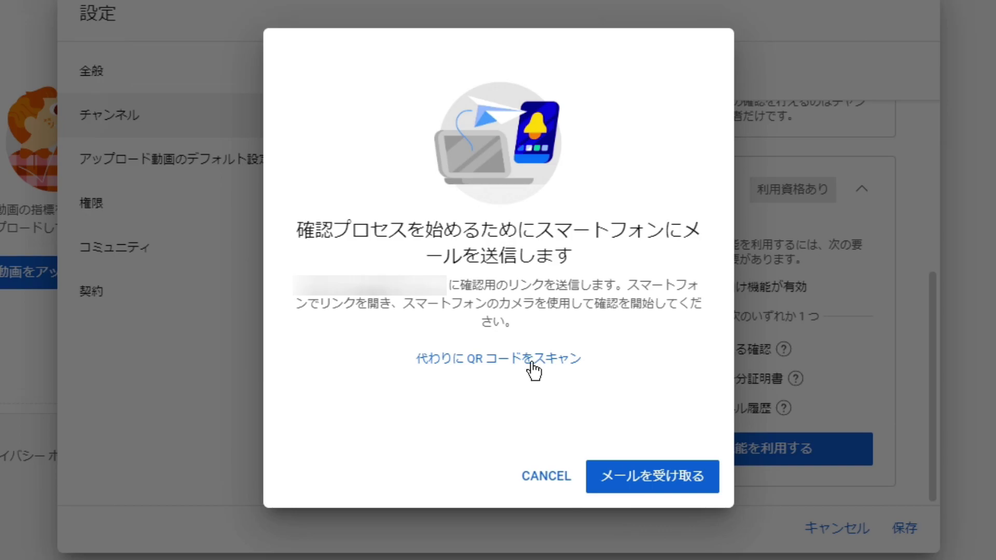
pyautogui.click(531, 363)
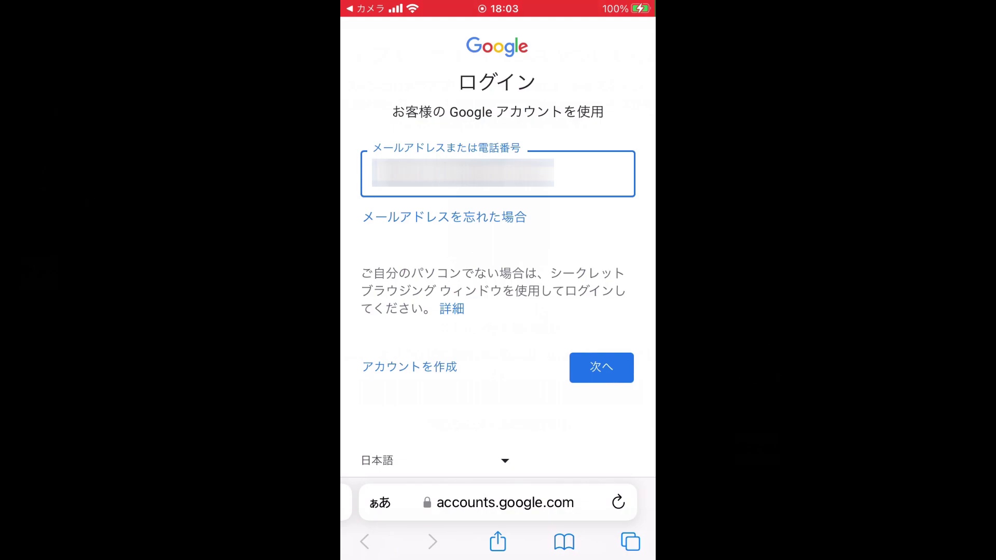
# Sign in to the Google account on the iPhone with the password and confirm the date of birth.
pyautogui.click(601, 367)
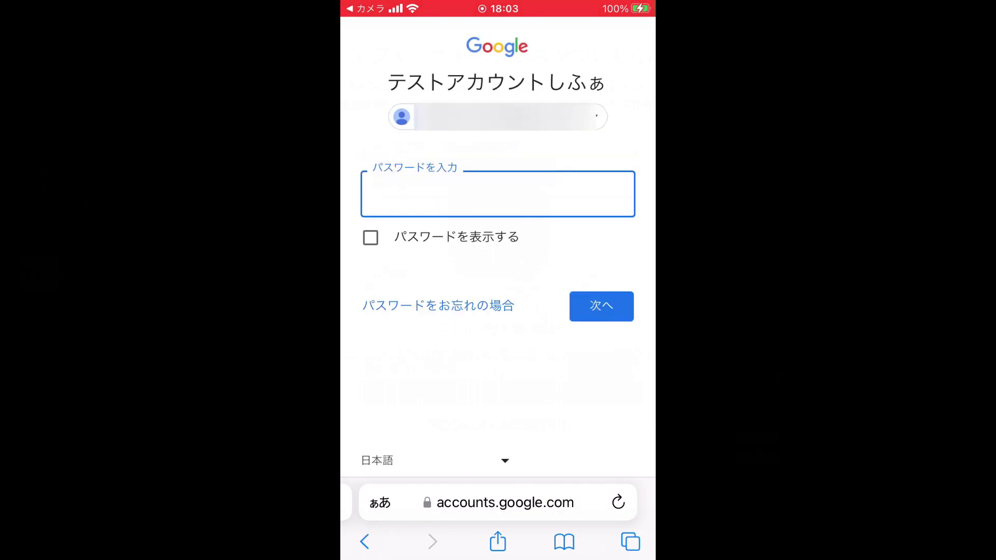
pyautogui.click(395, 194)
pyautogui.write('**********')
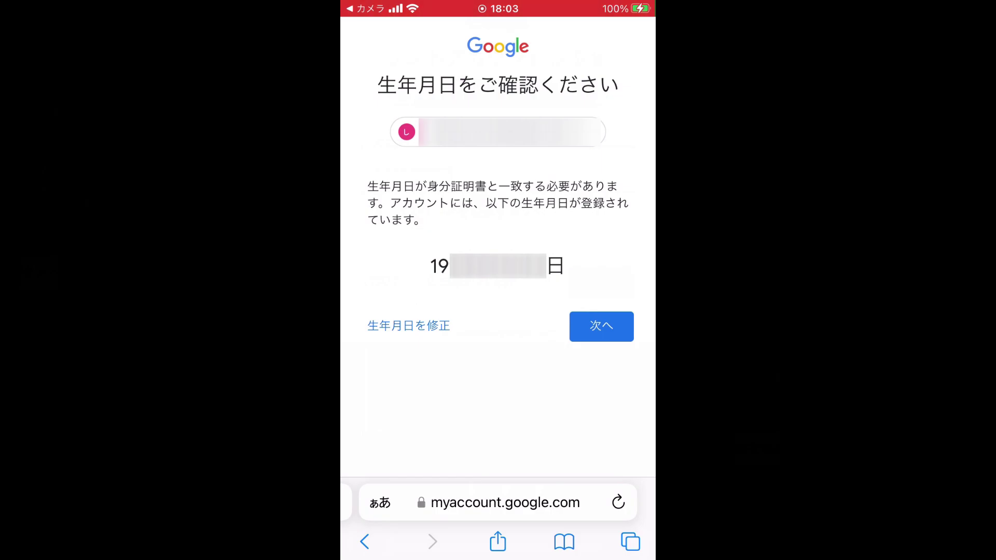
pyautogui.click(601, 326)
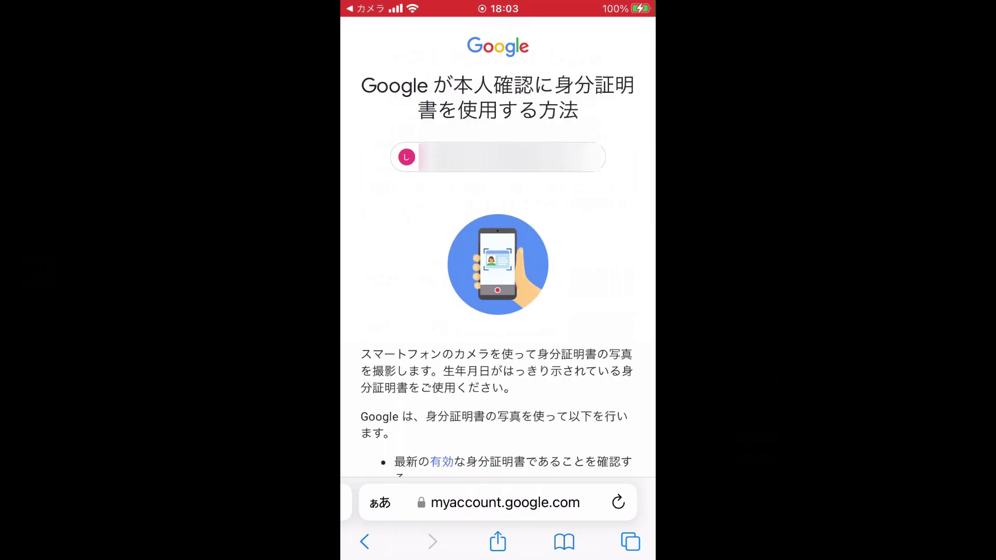
# Allow camera access, photograph the ID card, and submit the photo.
pyautogui.scroll(-10, 498, 280)
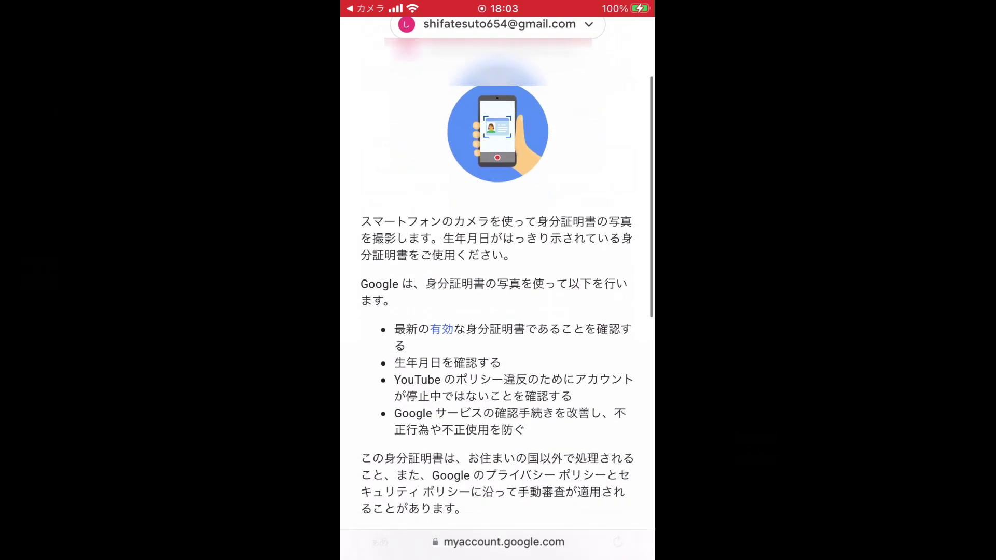
pyautogui.scroll(-5, 498, 280)
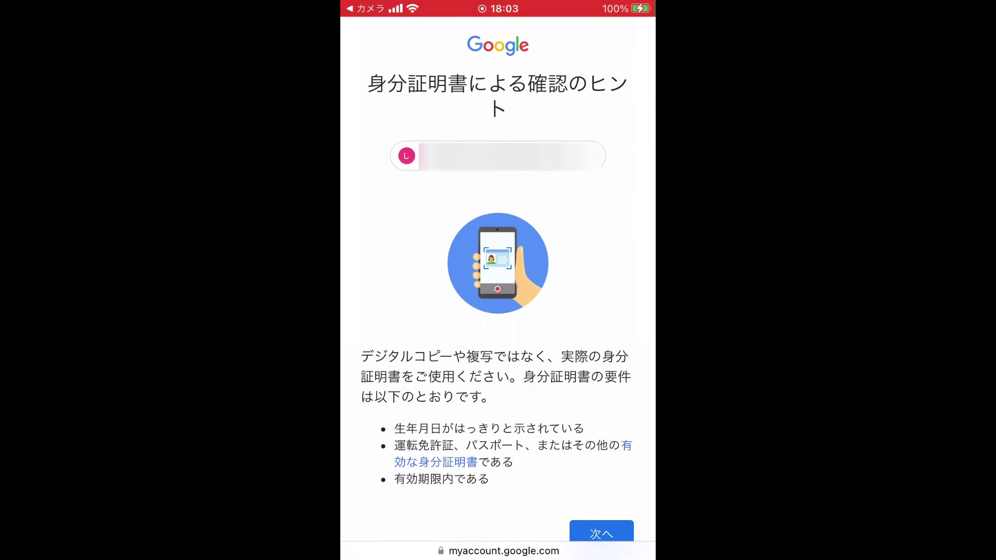
pyautogui.scroll(-2, 498, 280)
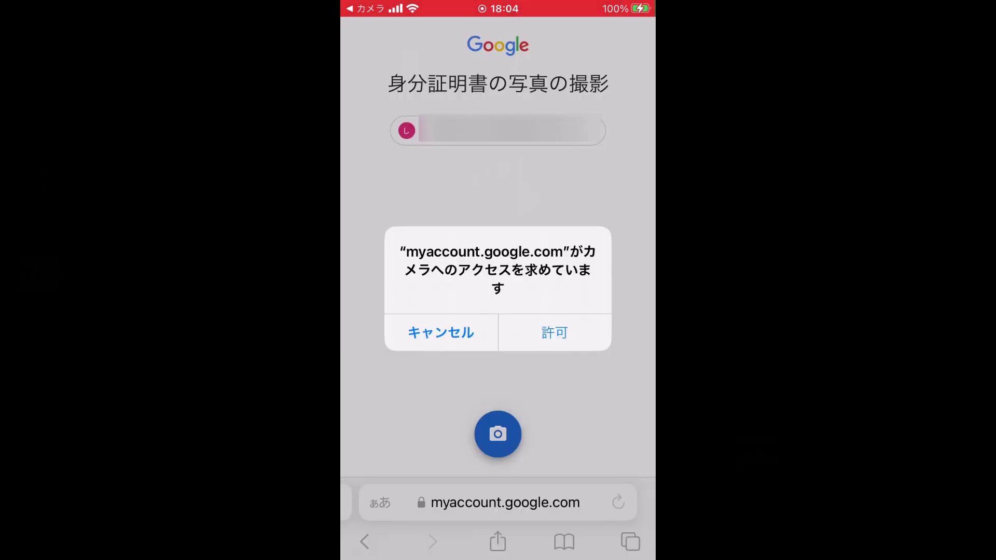
pyautogui.click(554, 333)
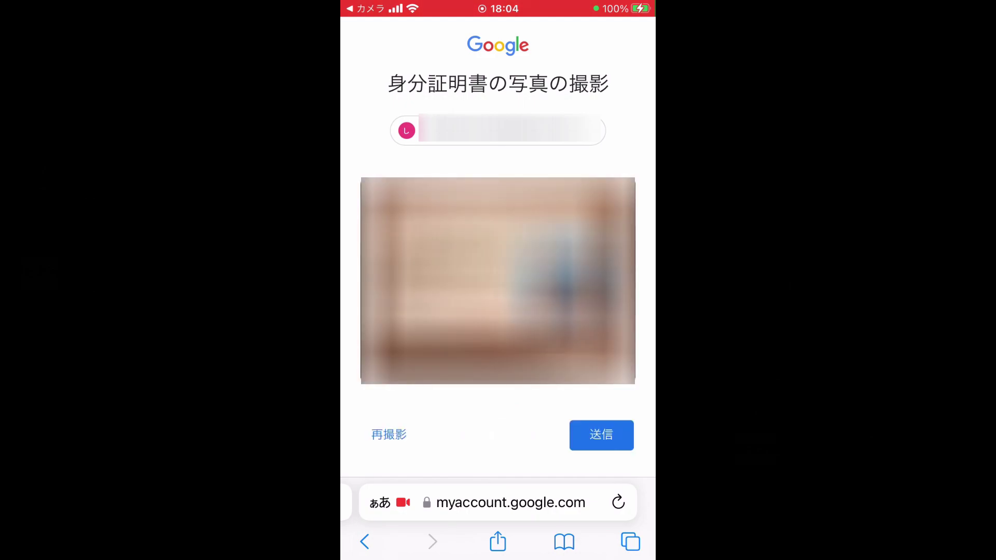
pyautogui.click(602, 434)
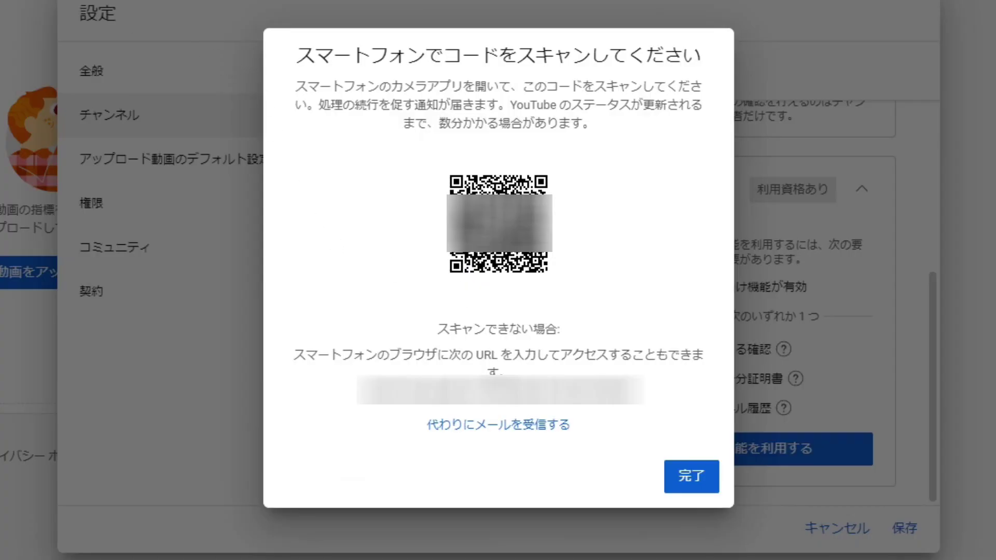
# Close the QR-code dialog with 完了, leaving advanced features pending review.
pyautogui.click(697, 482)
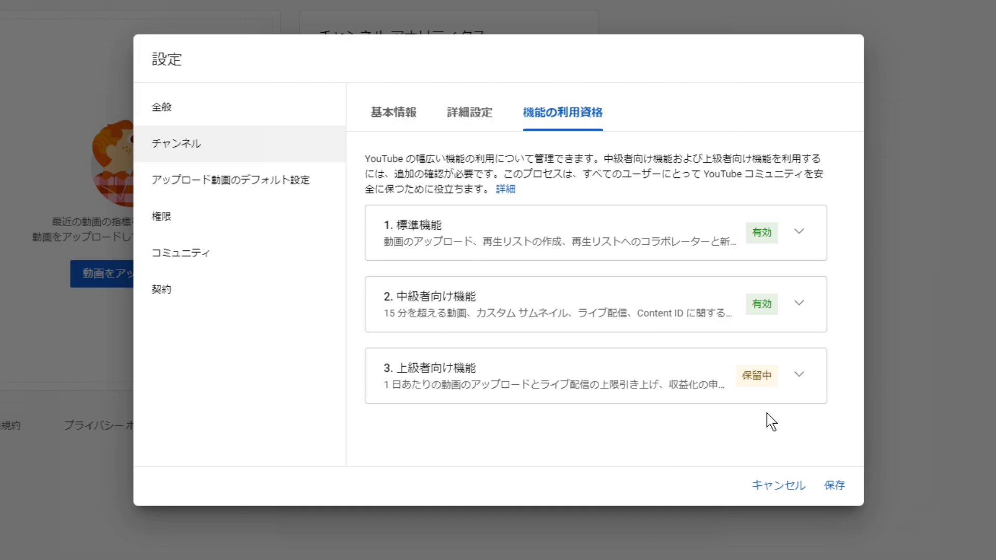
# Review the upload defaults' 基本情報 and 詳細設定 tabs, then save and close settings.
pyautogui.click(282, 194)
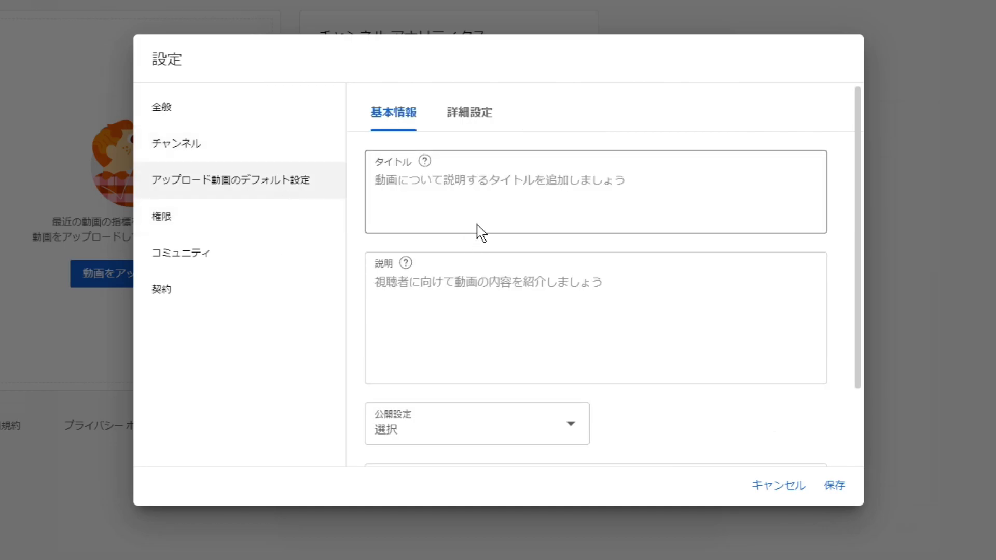
pyautogui.scroll(-2, 477, 234)
pyautogui.click(456, 121)
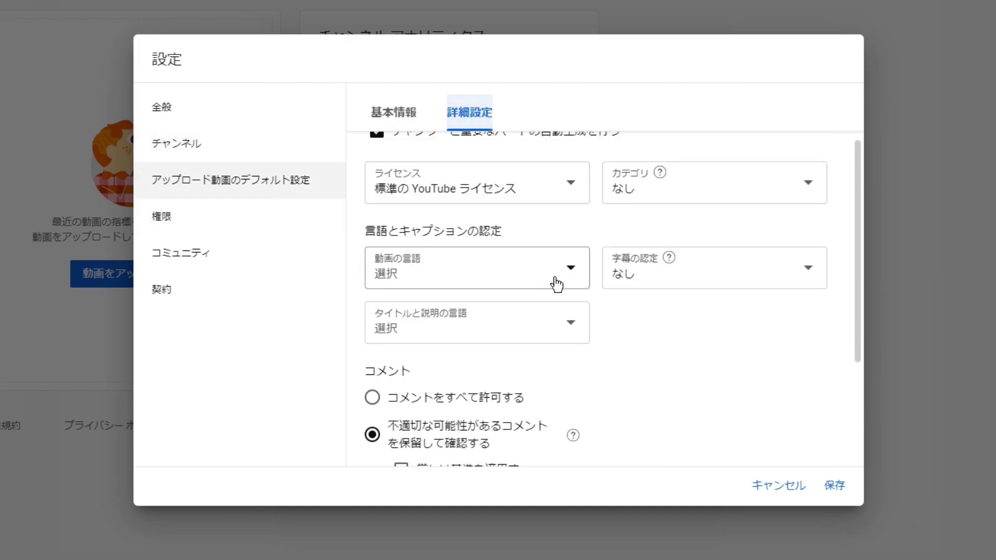
pyautogui.scroll(3, 720, 305)
pyautogui.scroll(-5, 718, 306)
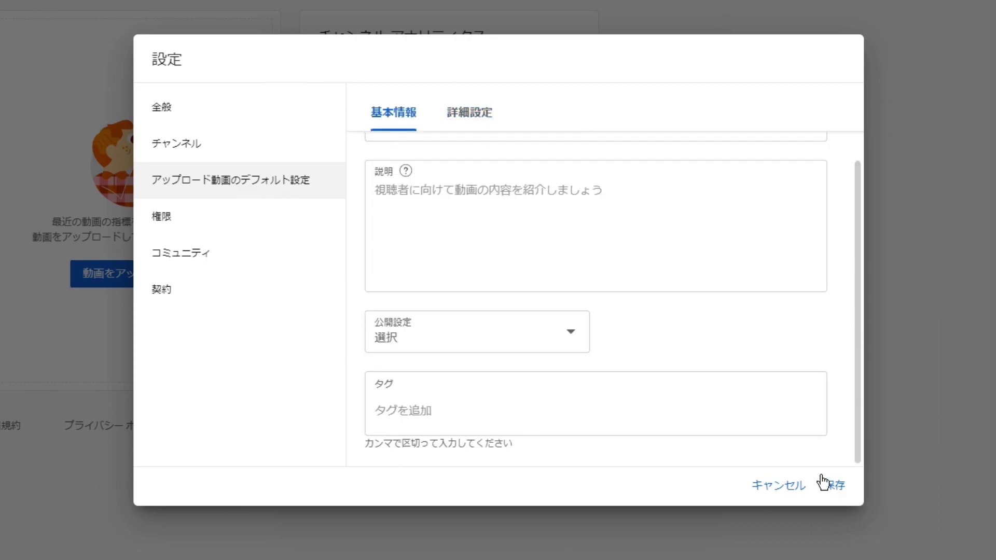
pyautogui.click(833, 488)
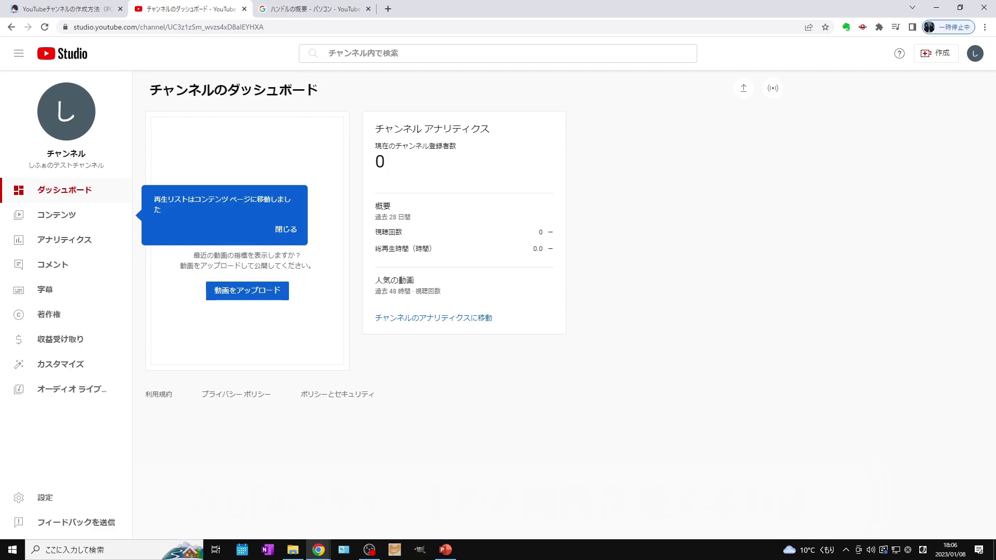
# Dismiss the playlist notice and go to the channel's YouTube page via the avatar menu.
pyautogui.click(723, 338)
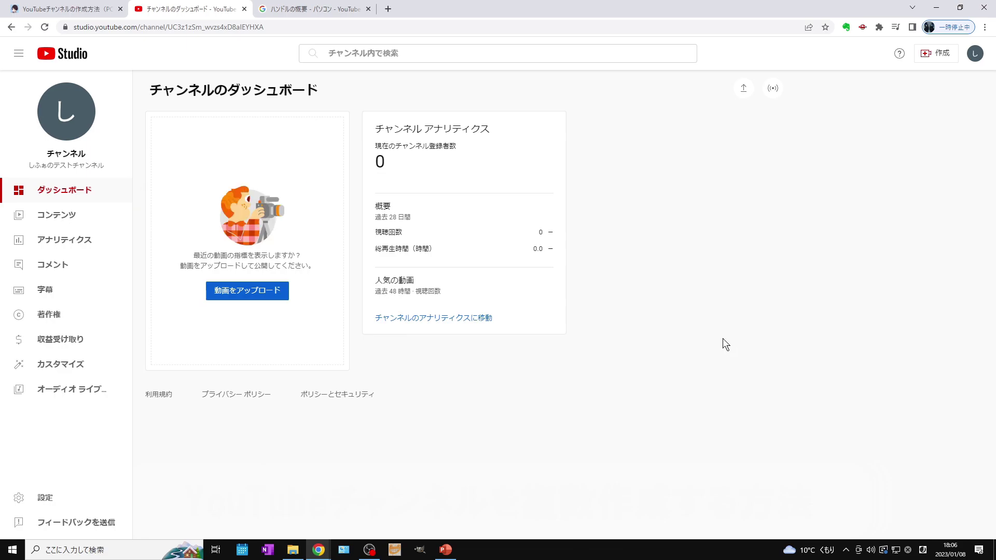
pyautogui.click(974, 55)
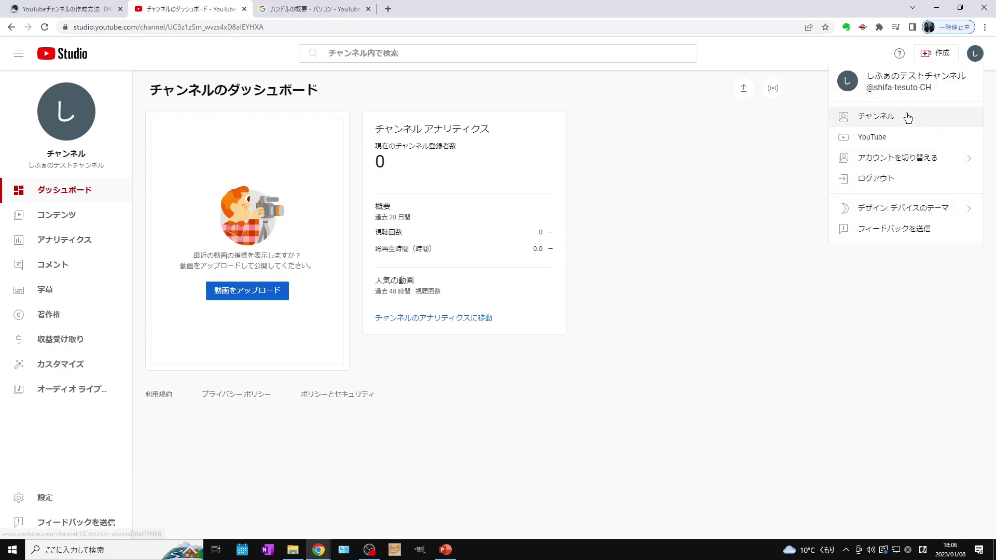
pyautogui.click(877, 136)
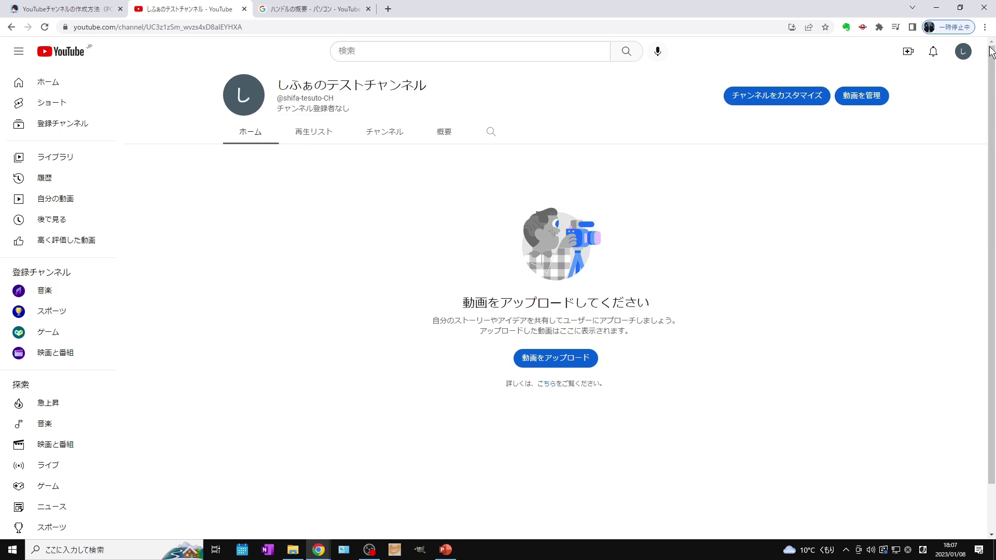
# From the avatar menu's 設定, choose 新しいチャンネルを作成する for another channel.
pyautogui.click(961, 54)
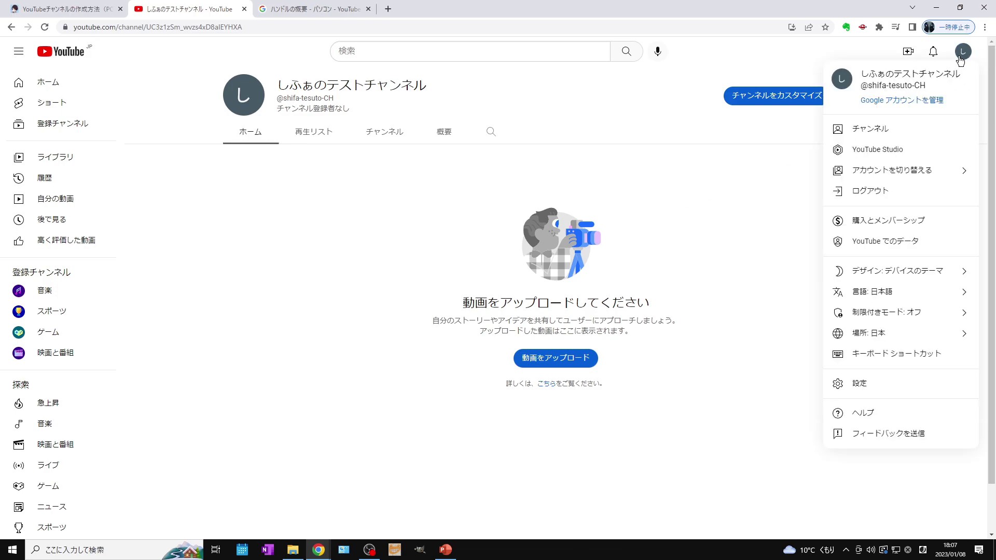
pyautogui.click(896, 398)
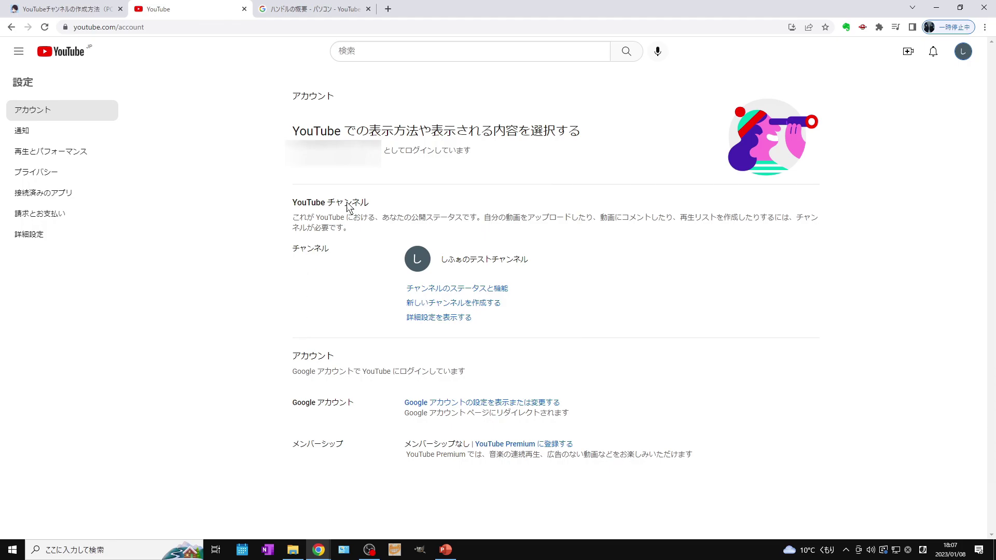
pyautogui.click(446, 308)
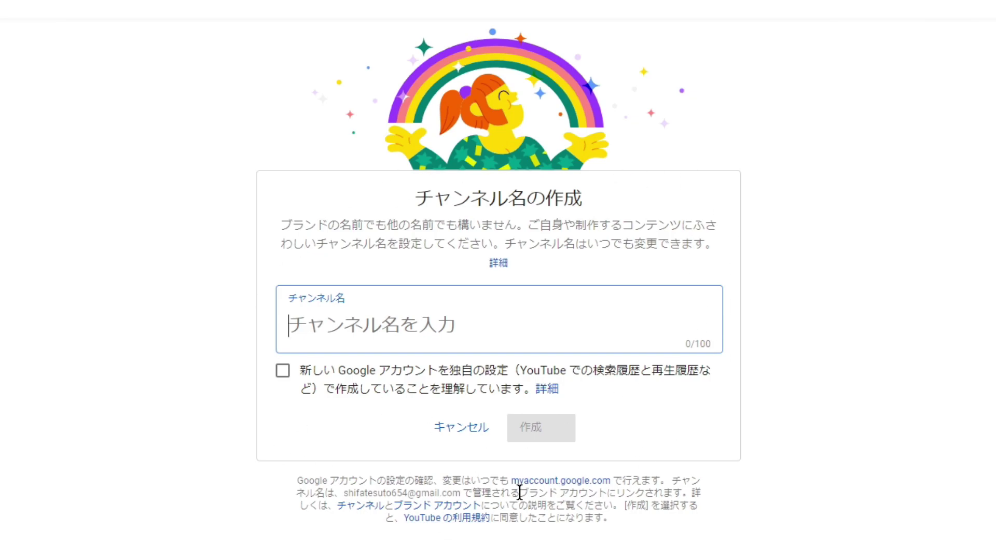
# Paste the name しふぁのセカンドチャンネル, accept the separate-settings acknowledgement, and create the channel.
pyautogui.write('しふぁのセカンドチャンネル')
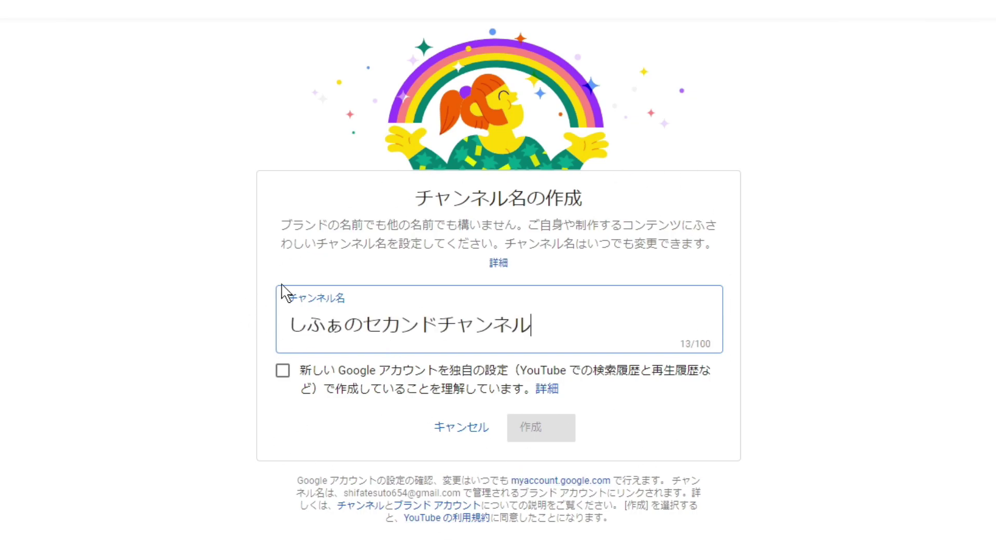
pyautogui.click(283, 374)
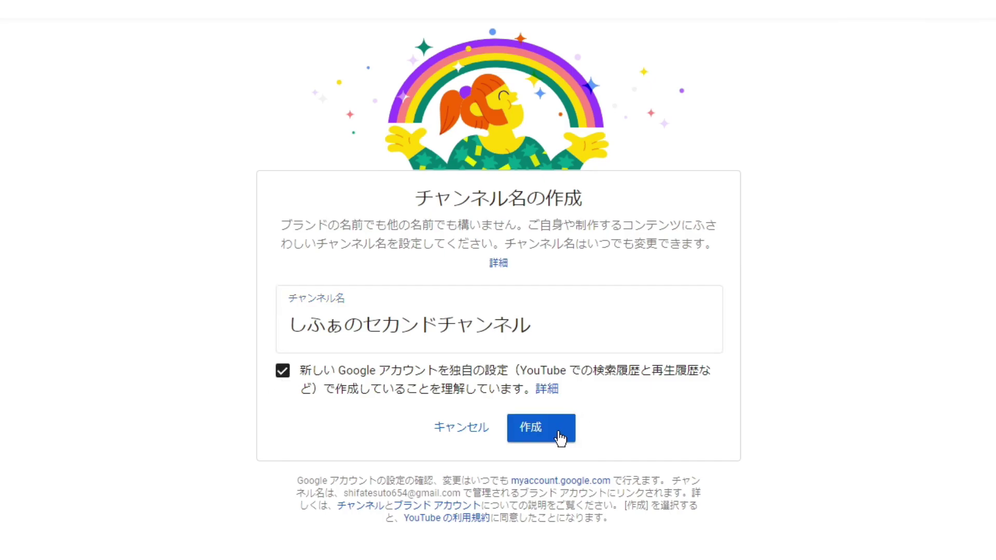
pyautogui.click(559, 433)
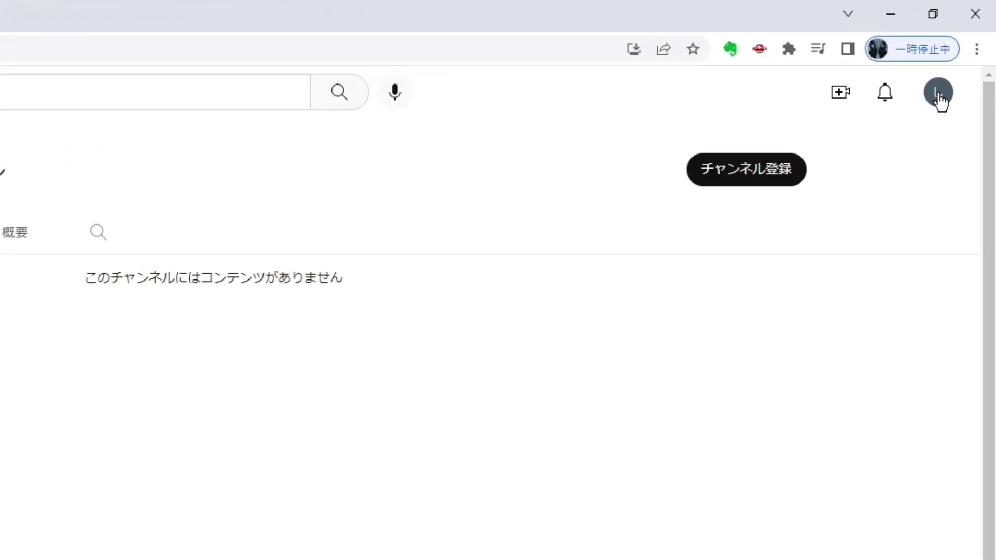
# Switch accounts from the avatar menu and pick a channel from the listed channels.
pyautogui.click(940, 101)
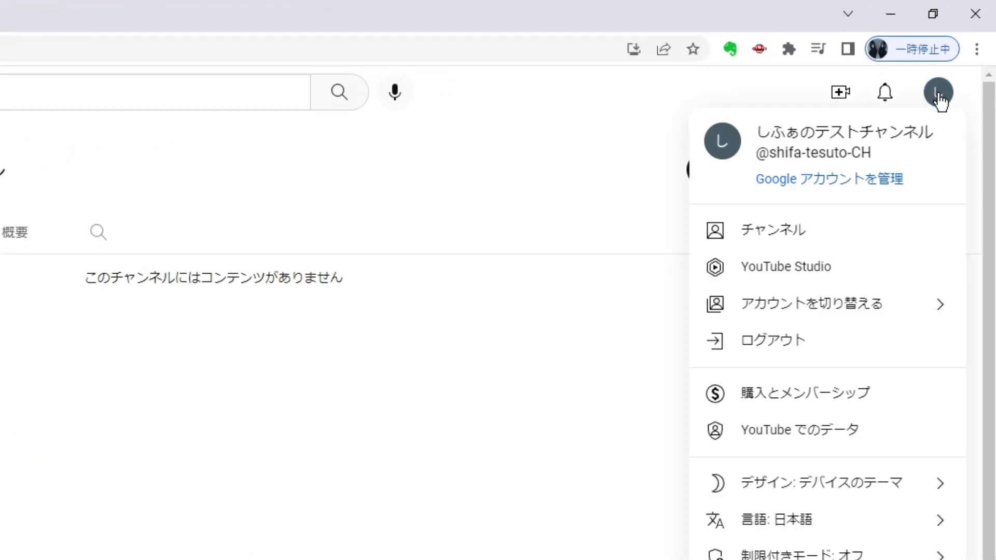
pyautogui.click(898, 318)
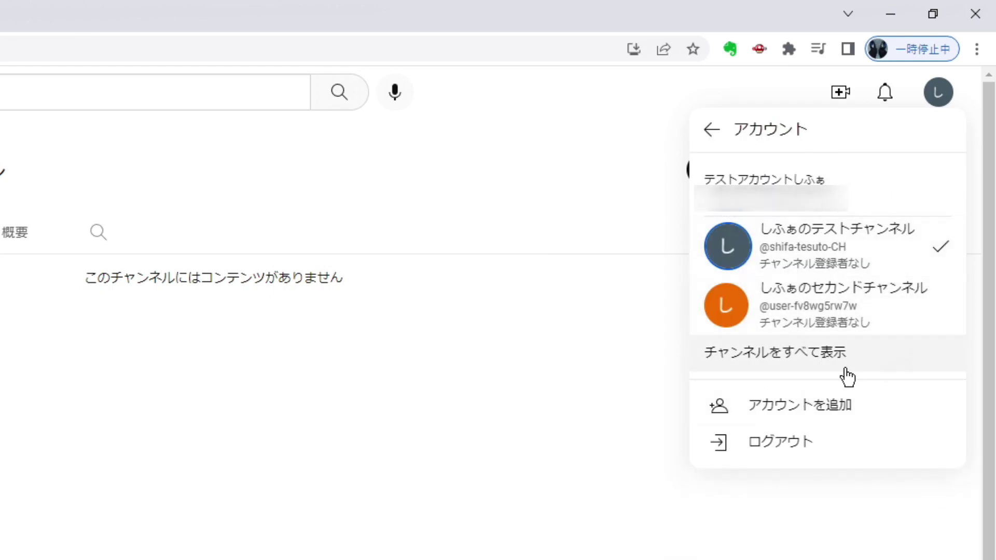
pyautogui.click(861, 314)
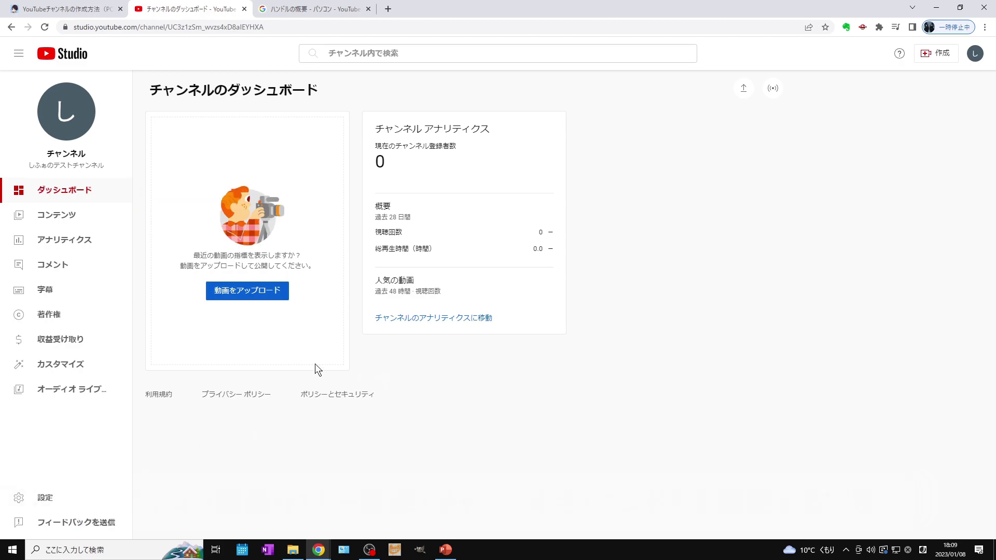
# Go to カスタマイズ and view the ブランディング settings for profile photo, banner and watermark.
pyautogui.click(93, 370)
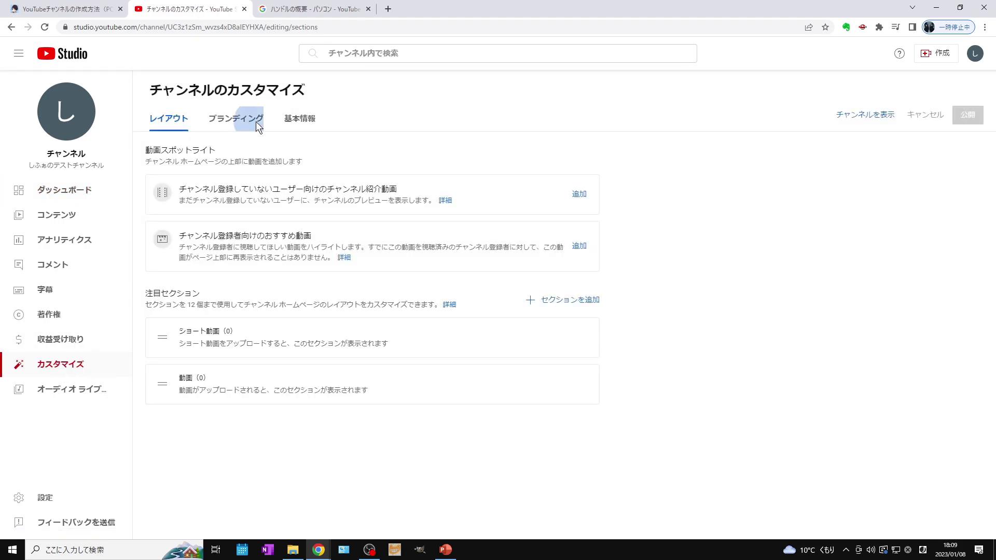
pyautogui.click(248, 120)
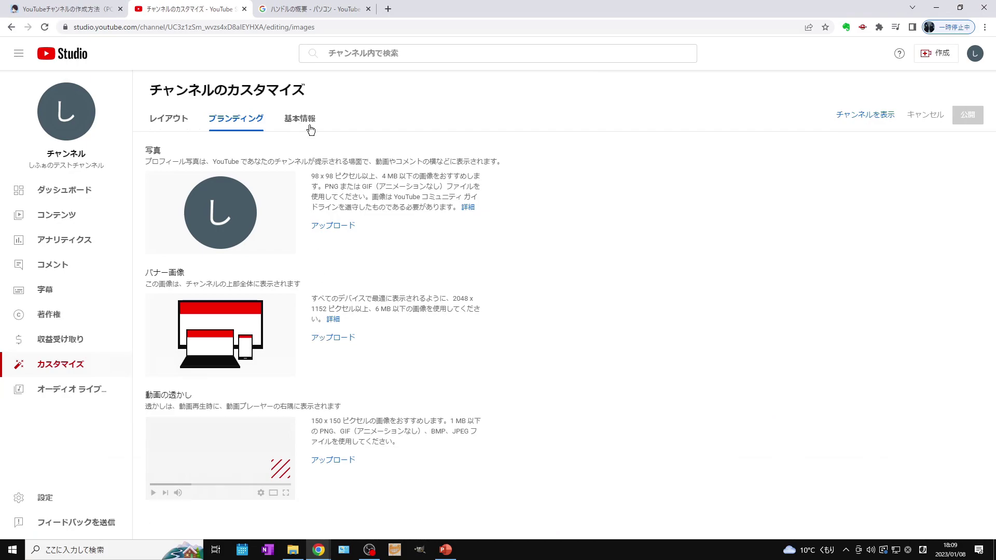
# Review the 基本情報 tab's name, handle, description and channel URL fields, scrolling down.
pyautogui.click(302, 125)
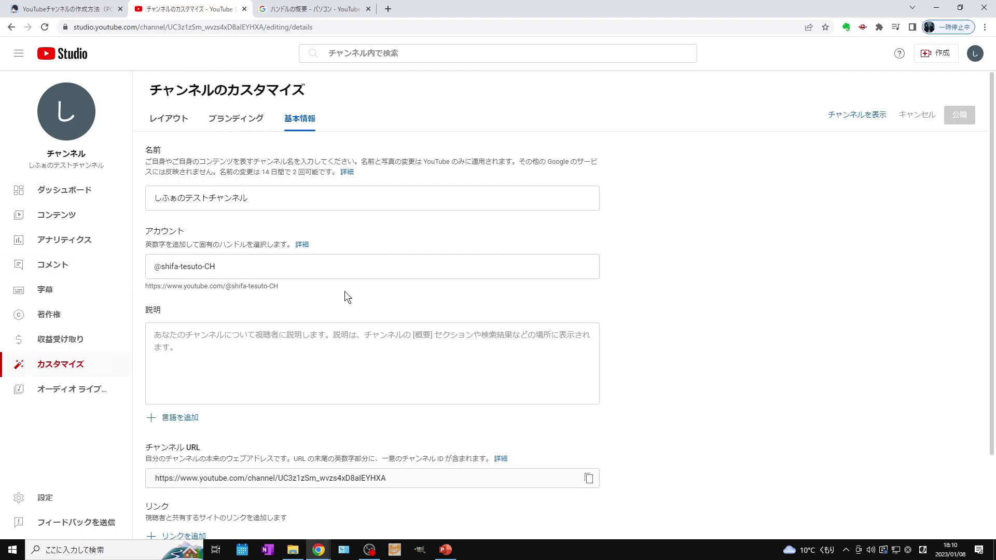
pyautogui.scroll(-2, 345, 291)
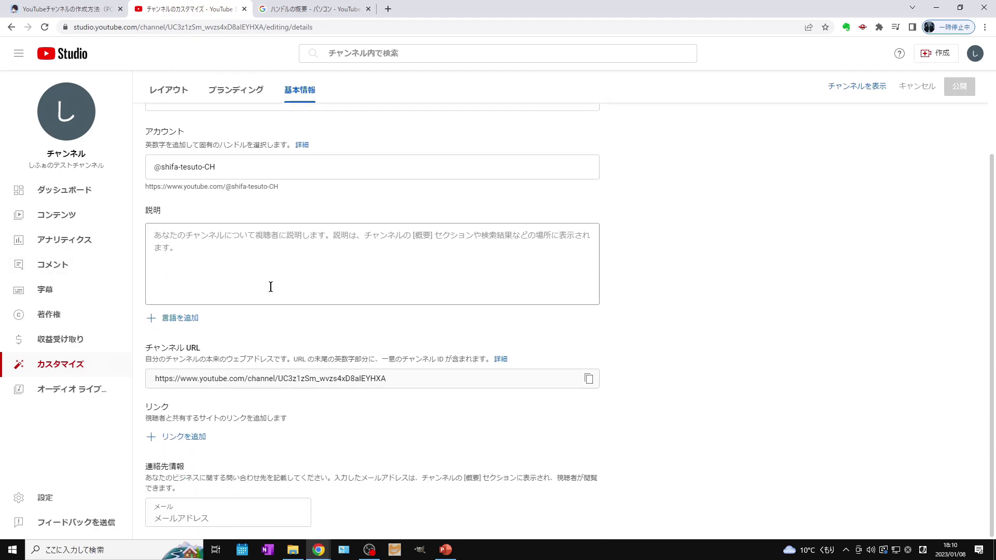